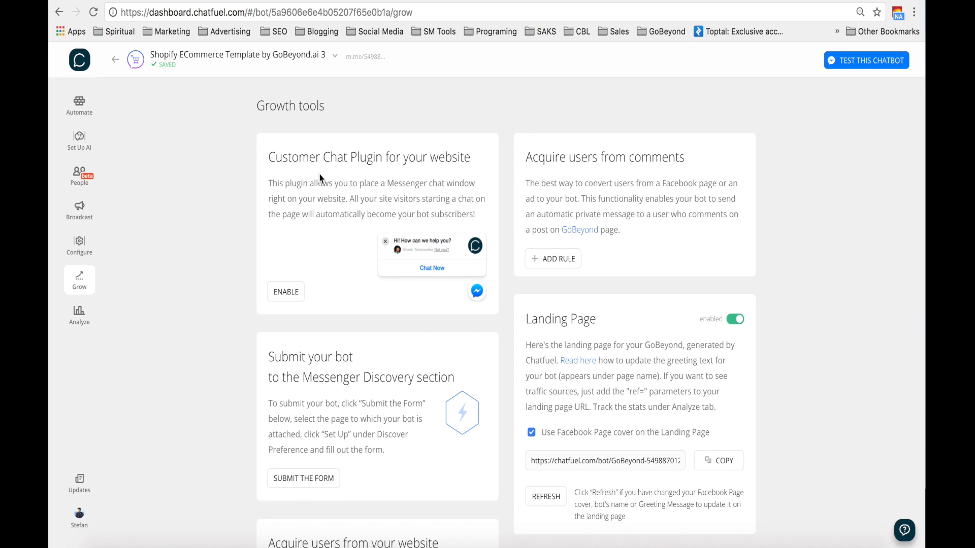
# Examine the Messenger chat window and its greeting on the shopercool.com storefront while browsing the home page
pyautogui.click(800, 1)
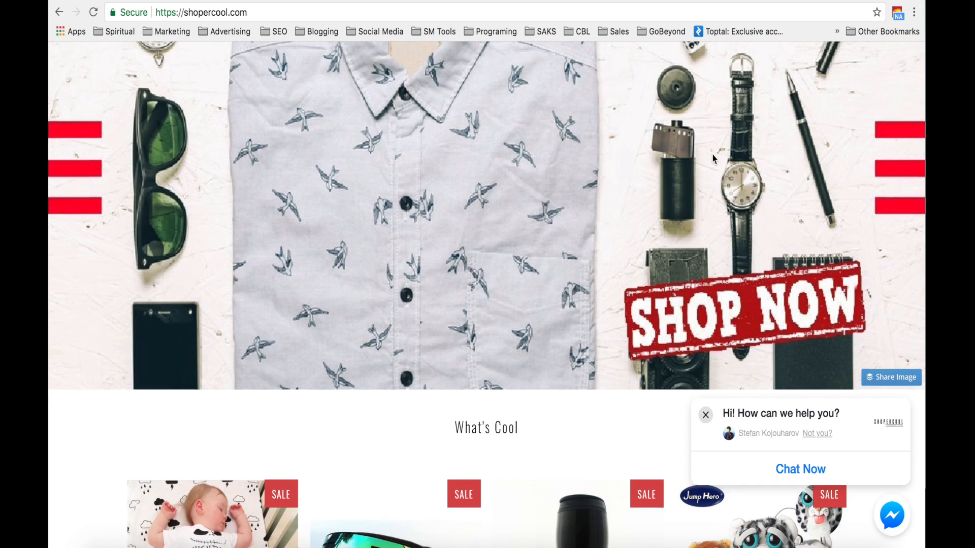
pyautogui.scroll(5, 714, 159)
pyautogui.scroll(-15, 714, 159)
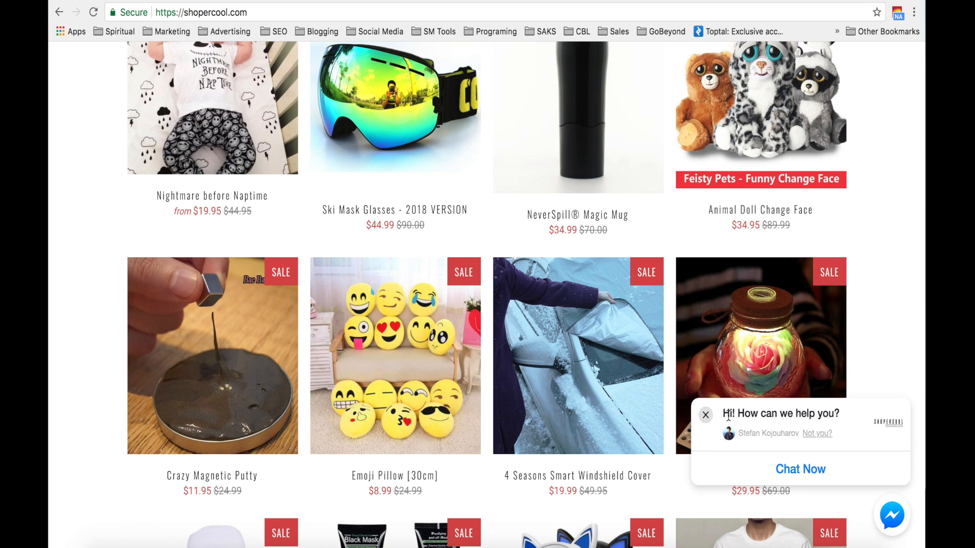
pyautogui.moveTo(723, 414); pyautogui.dragTo(844, 424)
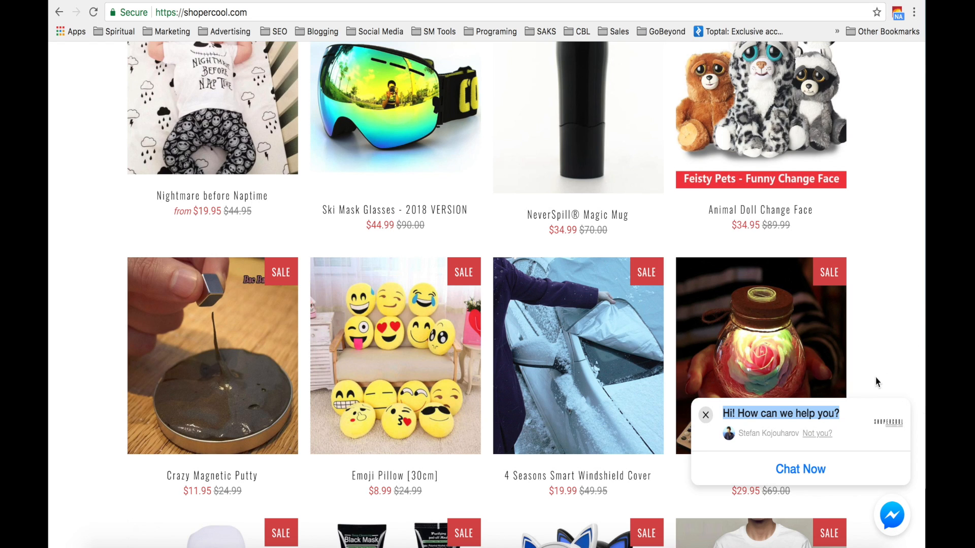
pyautogui.scroll(-13, 855, 439)
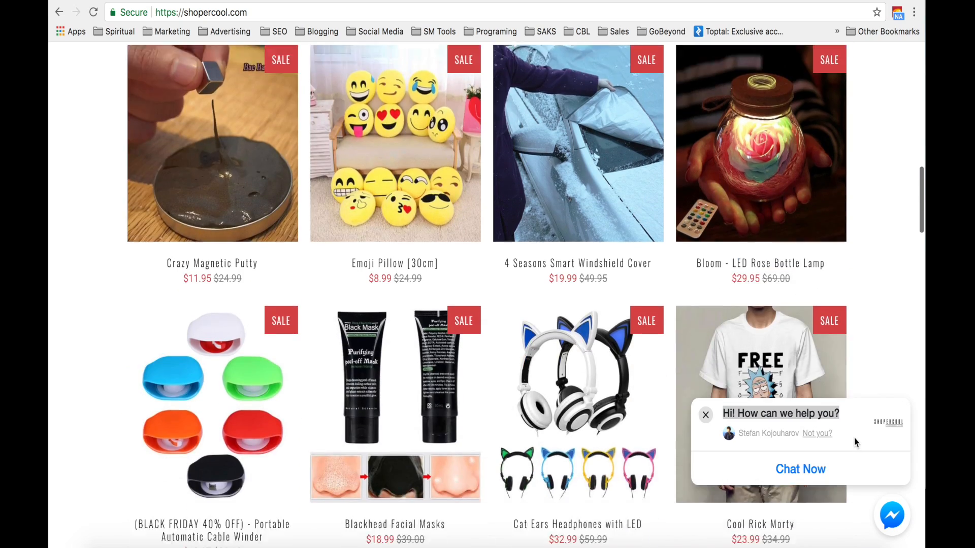
pyautogui.scroll(20, 854, 436)
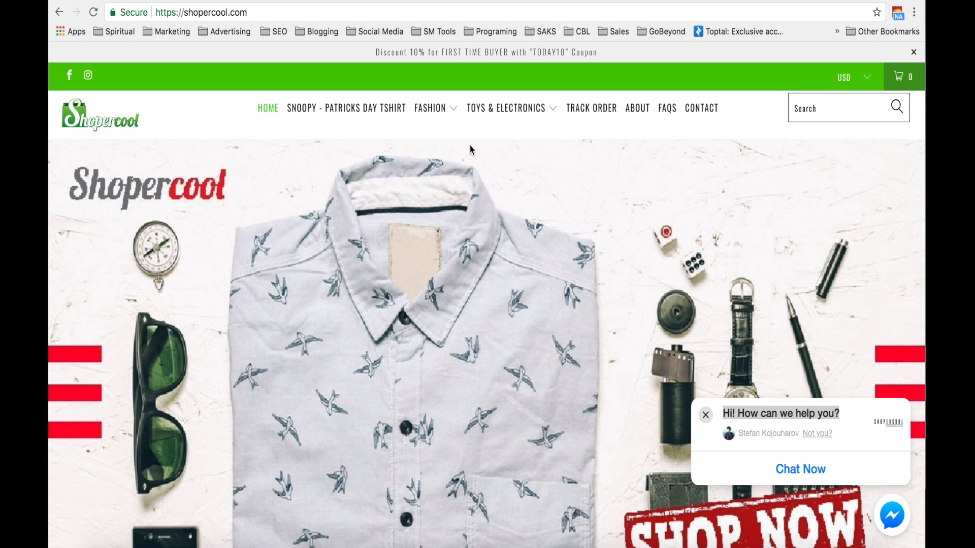
# Return to the bot's growth tools in Chatfuel and enable the Customer Chat Plugin for the website
pyautogui.click(235, 1)
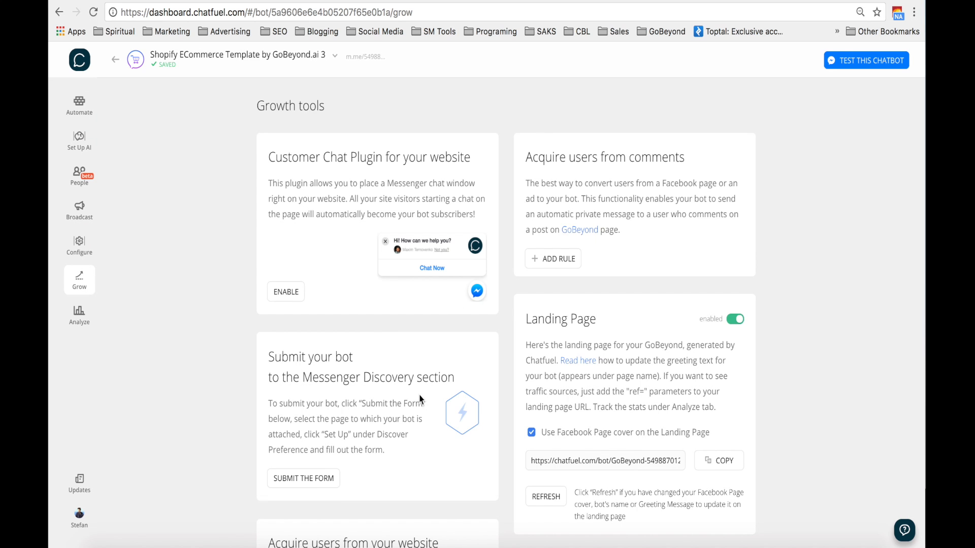
pyautogui.scroll(-10, 581, 368)
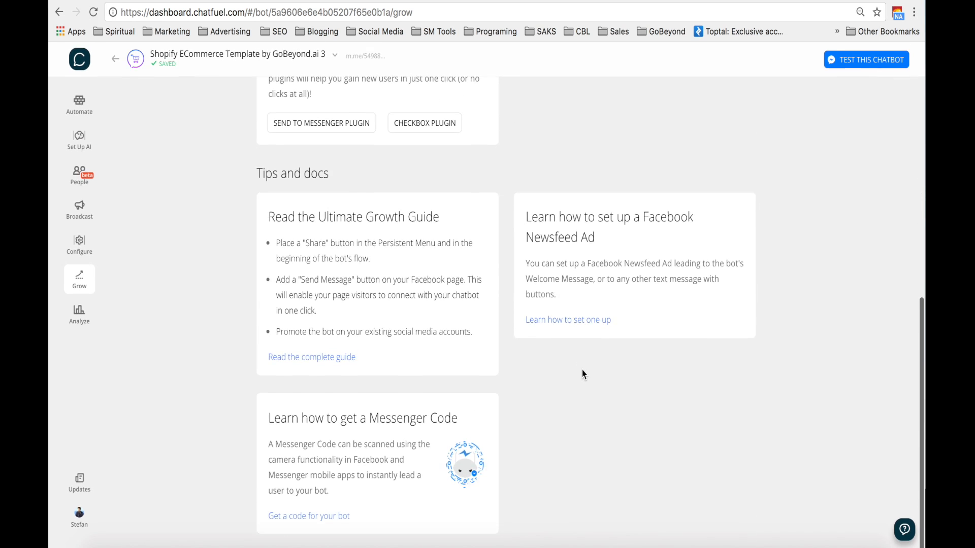
pyautogui.scroll(10, 582, 375)
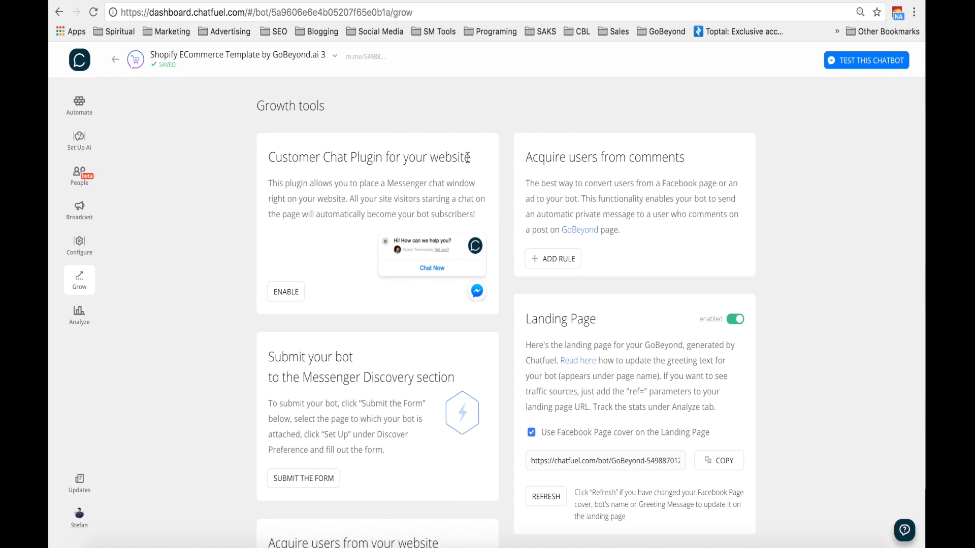
pyautogui.click(295, 294)
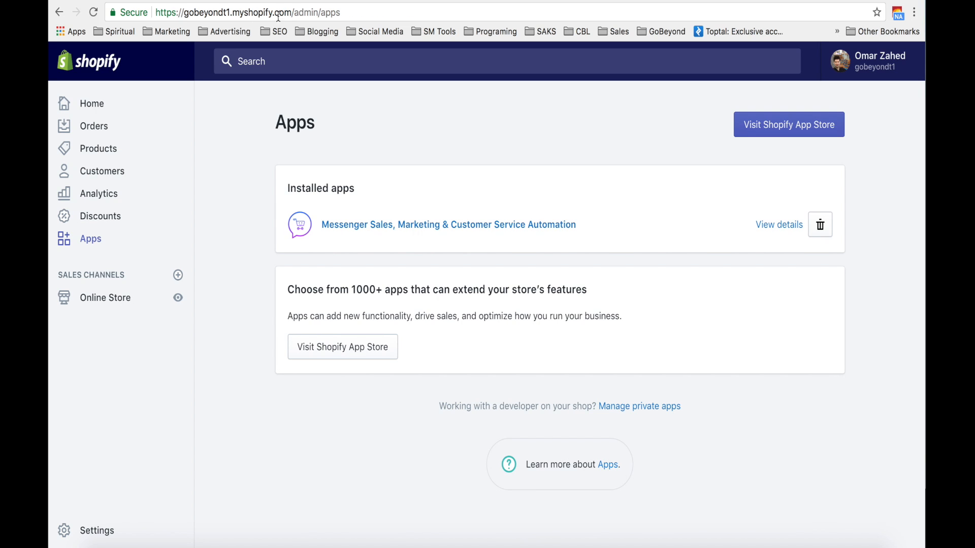
pyautogui.moveTo(294, 12); pyautogui.dragTo(155, 12)
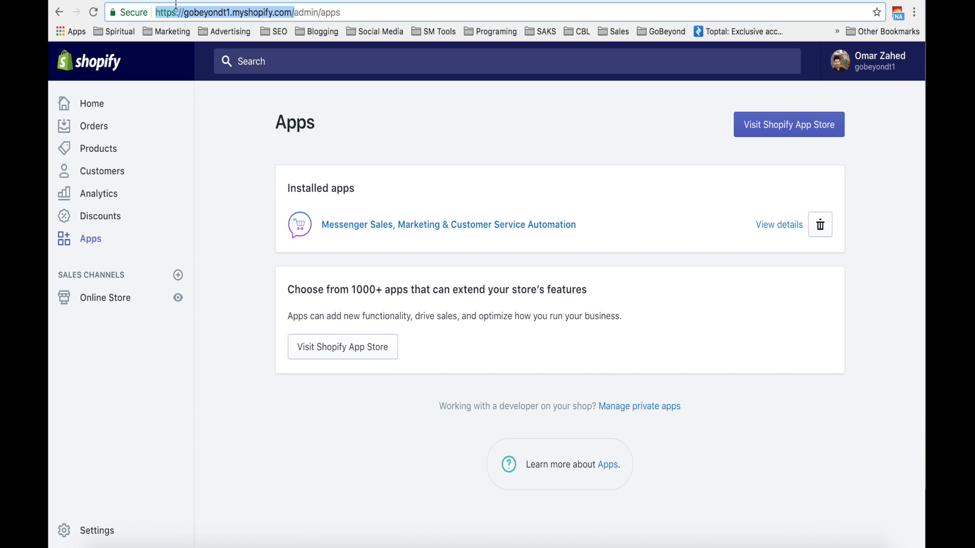
pyautogui.moveTo(294, 13); pyautogui.dragTo(153, 12)
pyautogui.press('super+c')
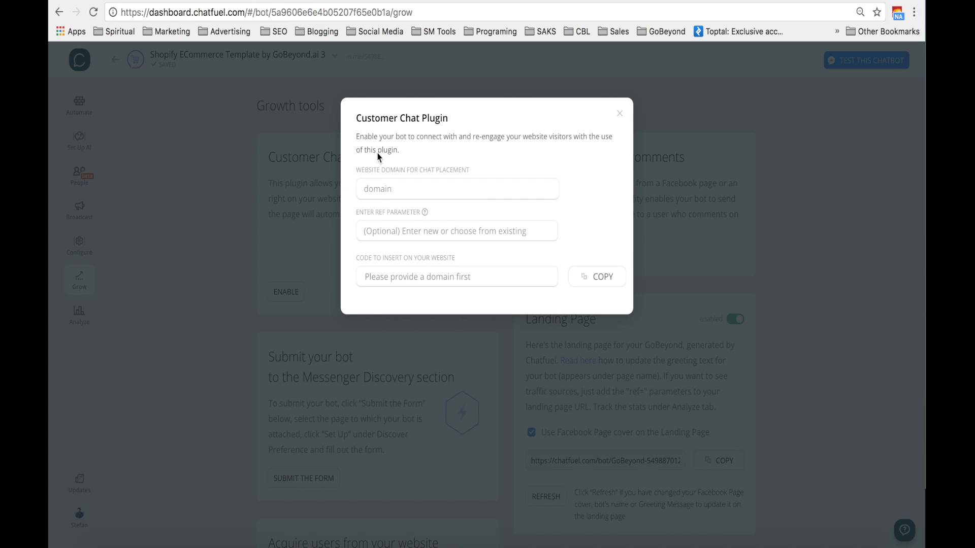
pyautogui.click(379, 193)
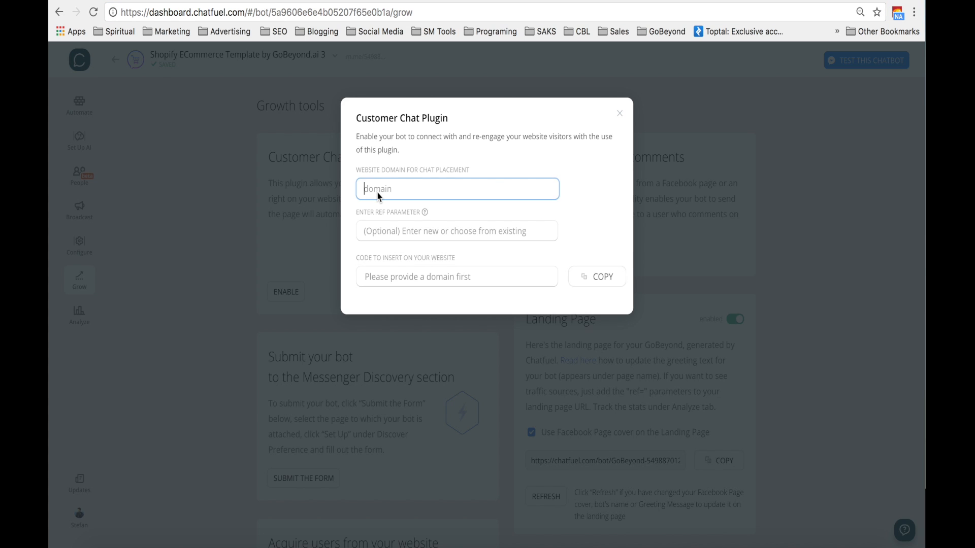
pyautogui.press('super+v')
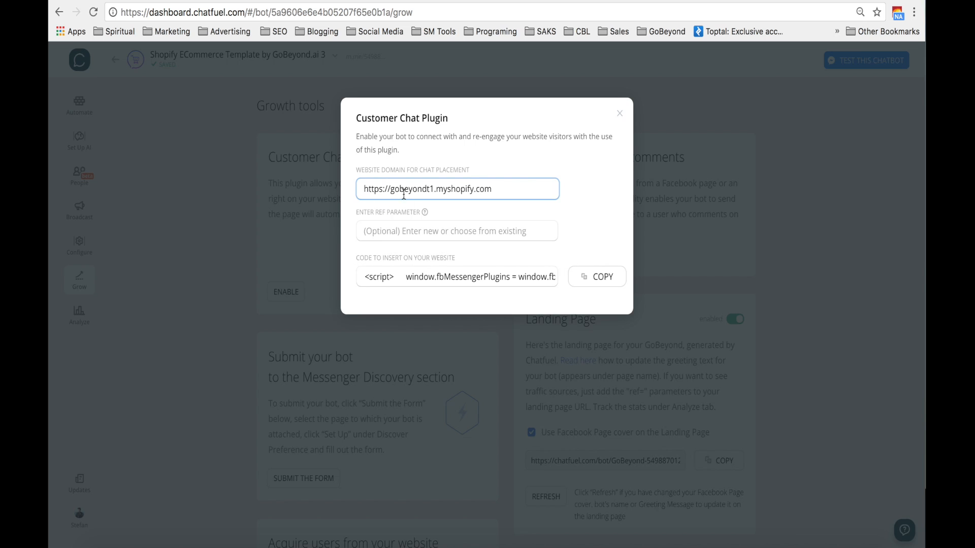
# Set the chat plugin's ref parameter to "plugin" and copy the generated website code
pyautogui.click(411, 236)
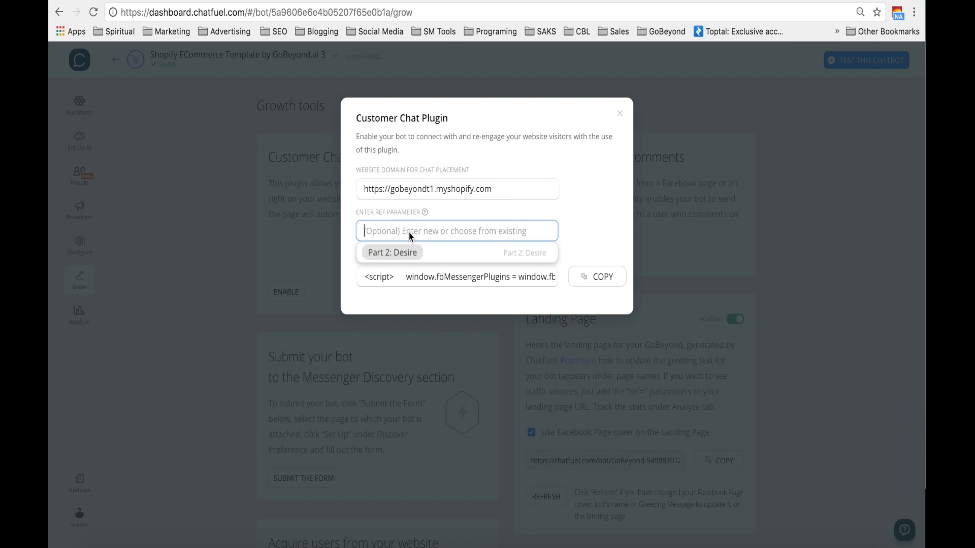
pyautogui.write('plu')
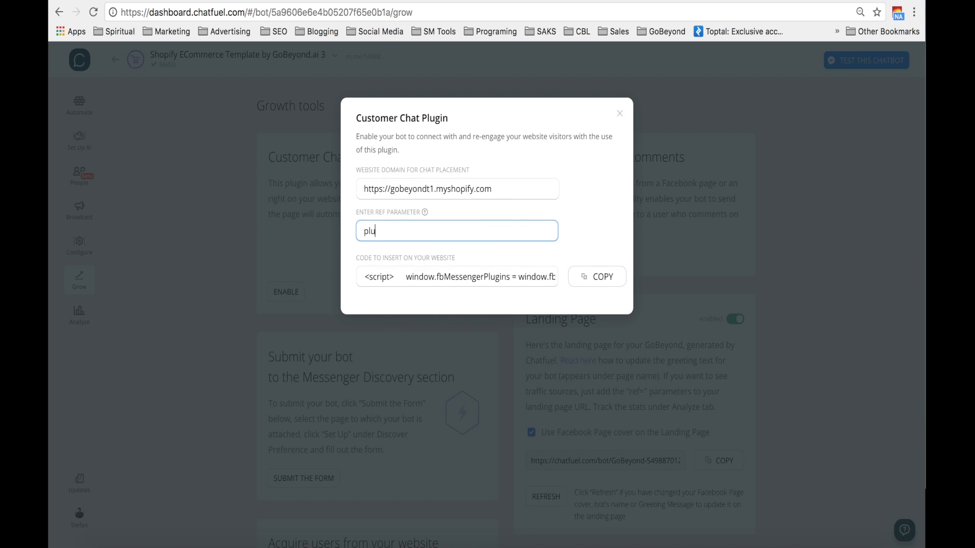
pyautogui.write('gin')
pyautogui.moveTo(544, 274); pyautogui.dragTo(555, 278)
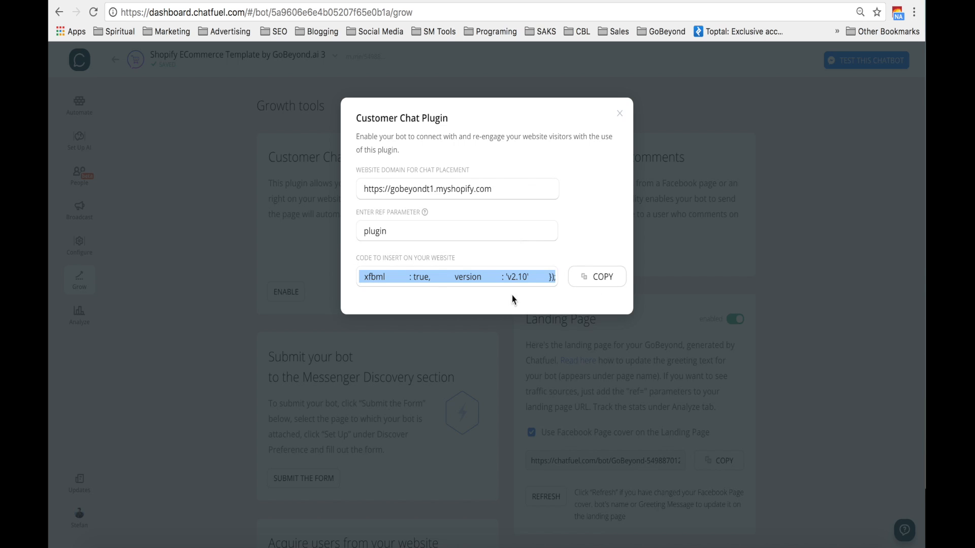
pyautogui.click(599, 277)
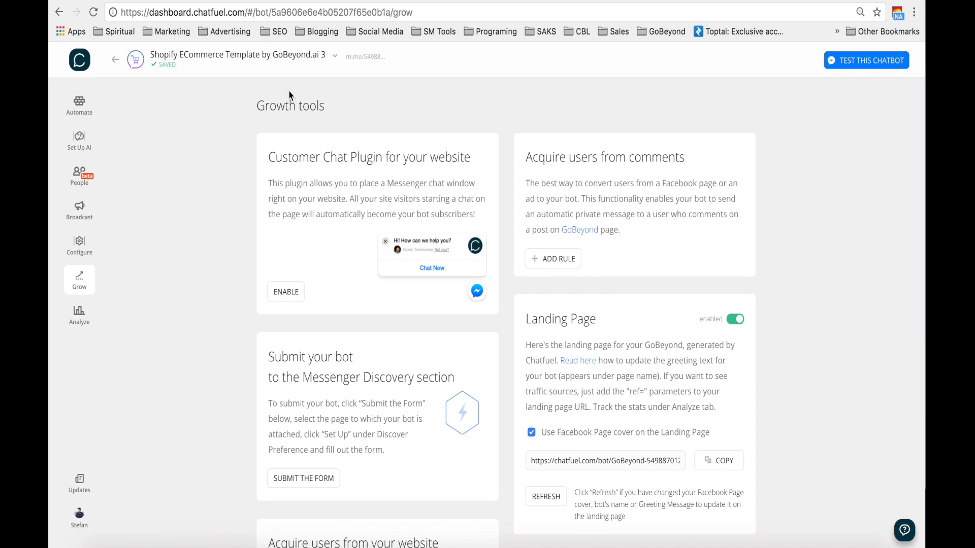
# Switch to the Shopify admin and open the online store's Debut theme for code editing
pyautogui.click(122, 0)
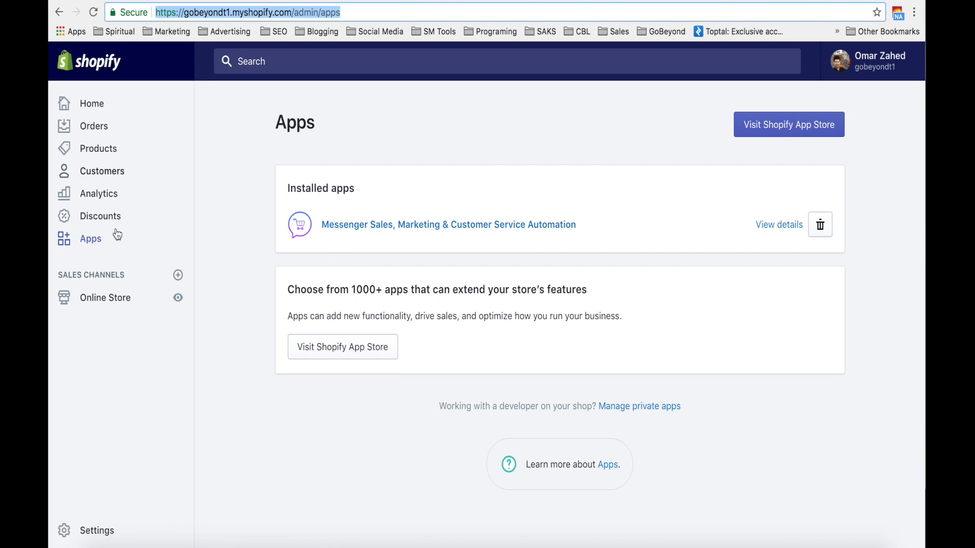
pyautogui.click(106, 303)
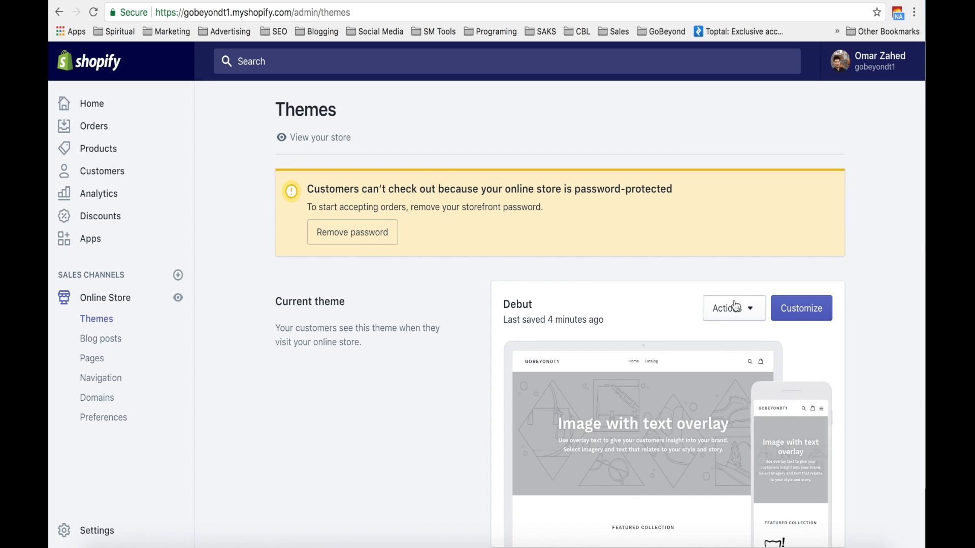
pyautogui.click(750, 313)
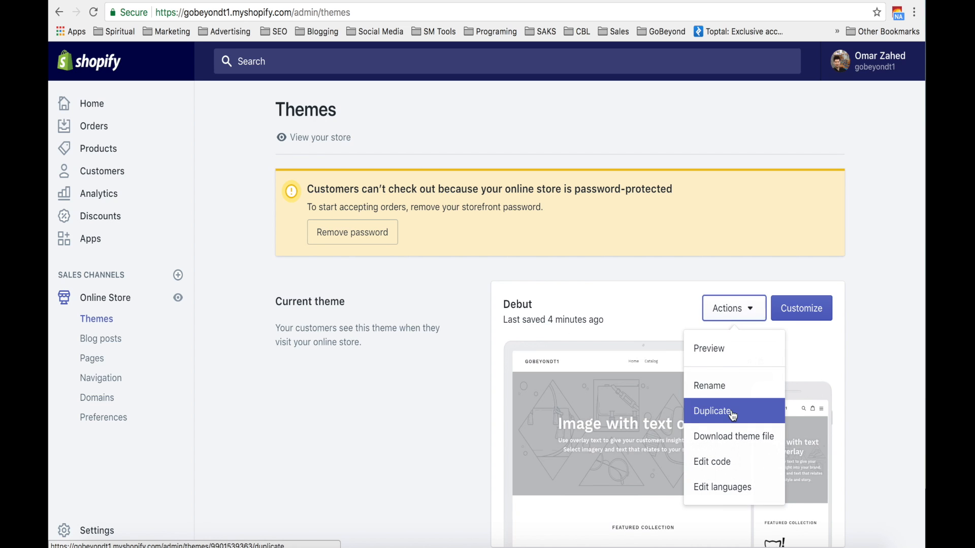
pyautogui.click(727, 460)
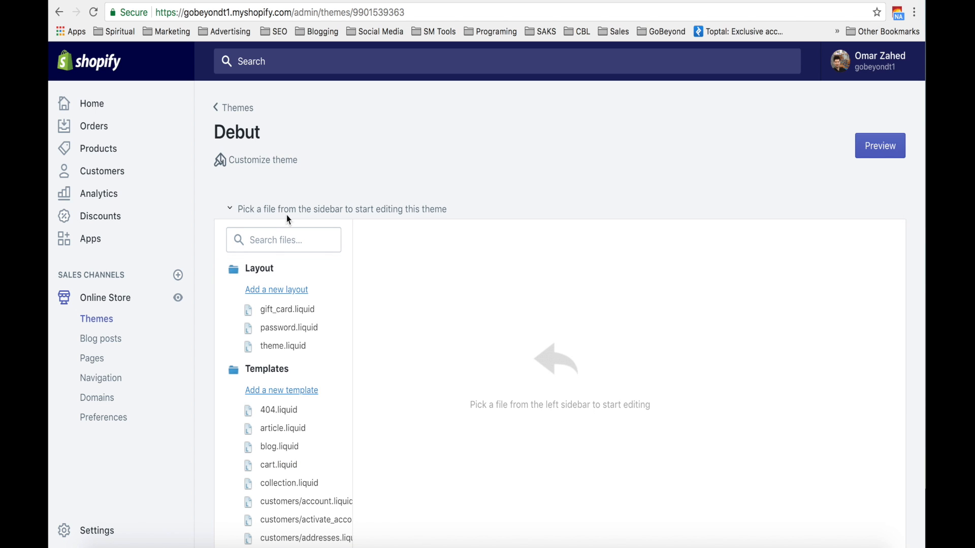
# Look through the theme's files and open the theme.liquid layout file
pyautogui.scroll(-5, 343, 339)
pyautogui.scroll(-2, 344, 340)
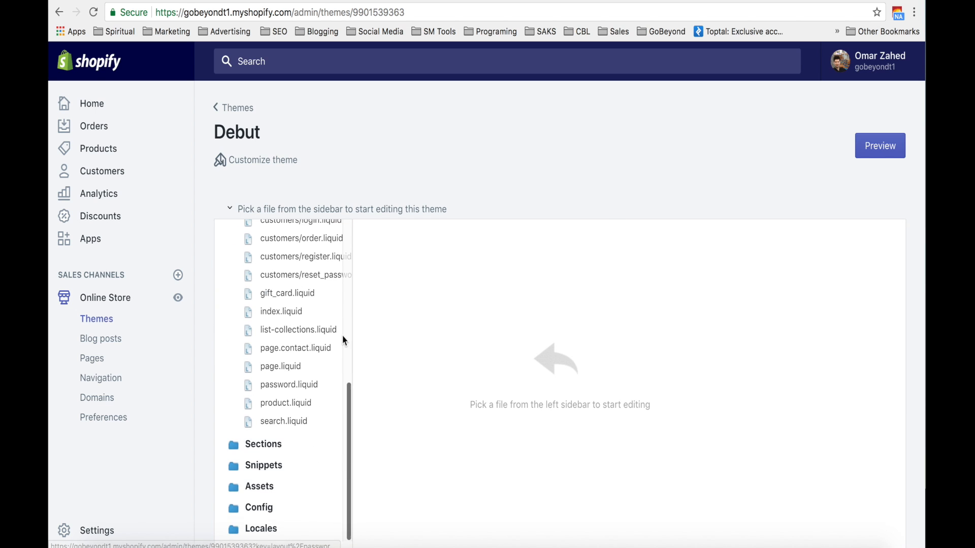
pyautogui.scroll(7, 344, 339)
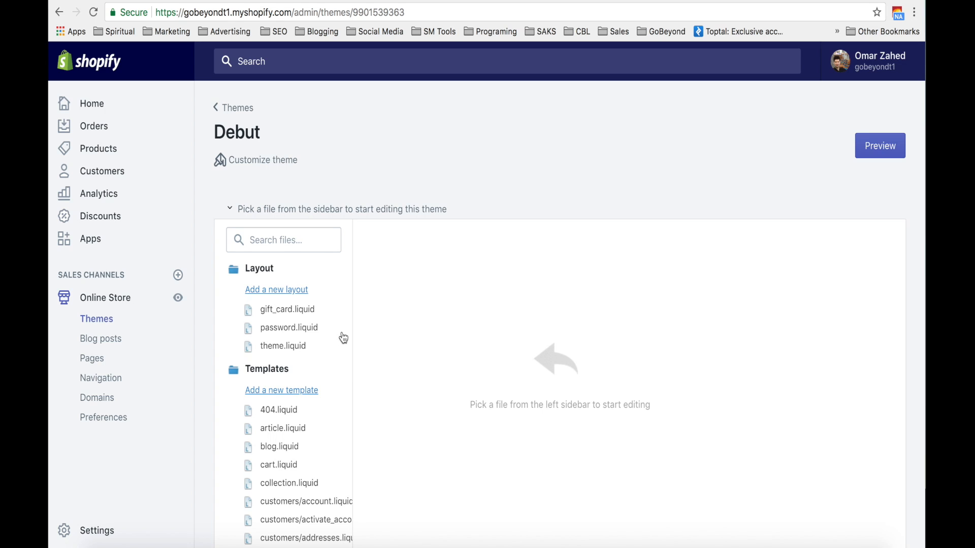
pyautogui.click(273, 347)
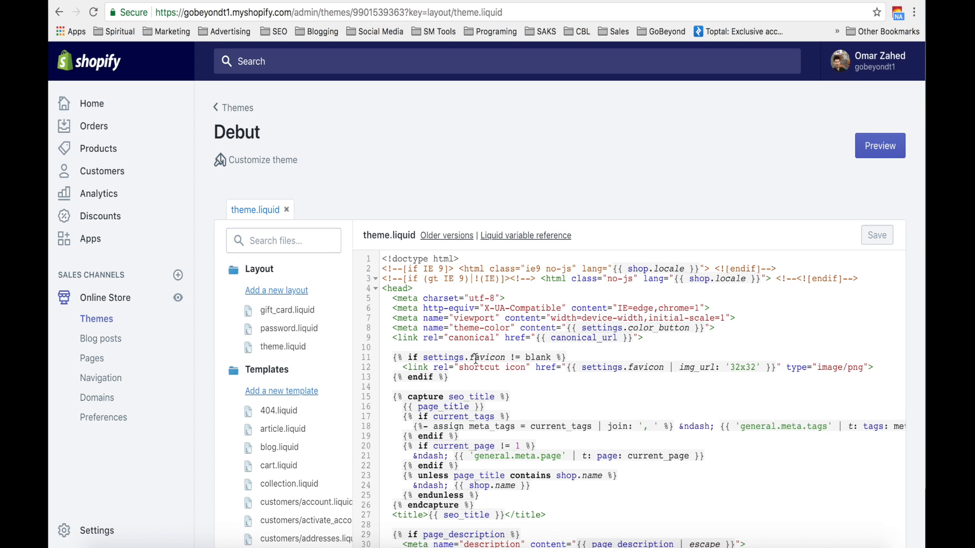
# Insert blank lines just below the opening body tag in theme.liquid and paste the copied chat plugin code there
pyautogui.scroll(-10, 476, 359)
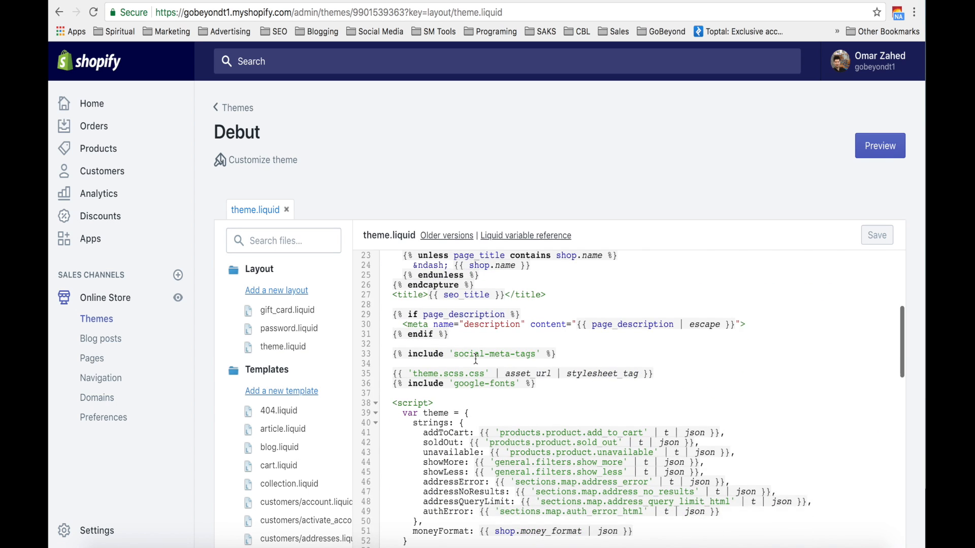
pyautogui.scroll(-4, 476, 359)
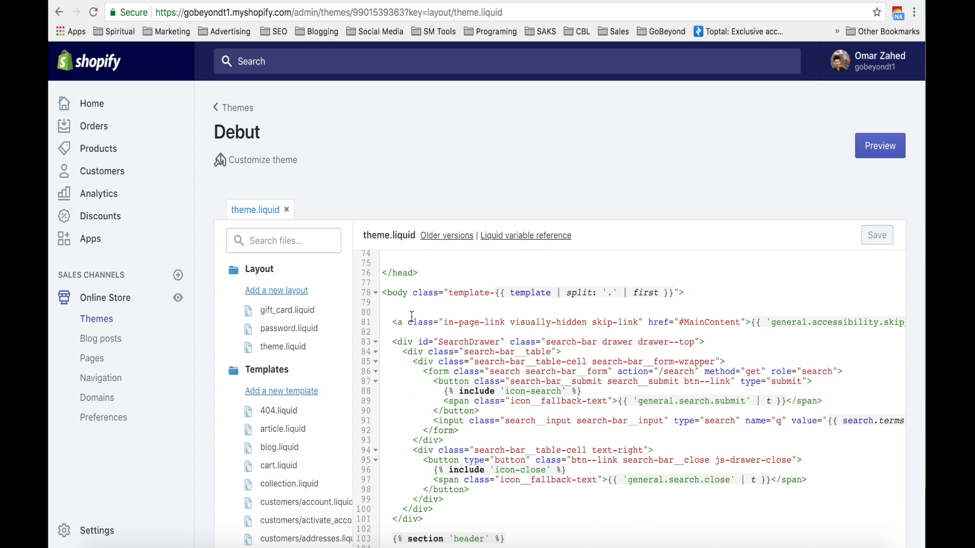
pyautogui.click(382, 305)
pyautogui.press('Return')
pyautogui.press('Return')
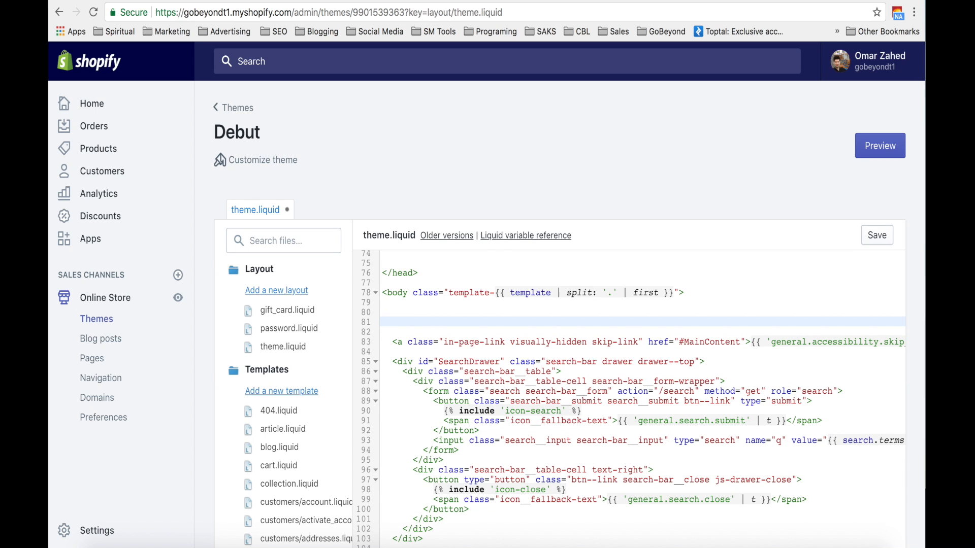
pyautogui.press('super+v')
# Review the pasted Messenger script and the fb-customerchat div in theme.liquid from start to end
pyautogui.scroll(-5, 425, 351)
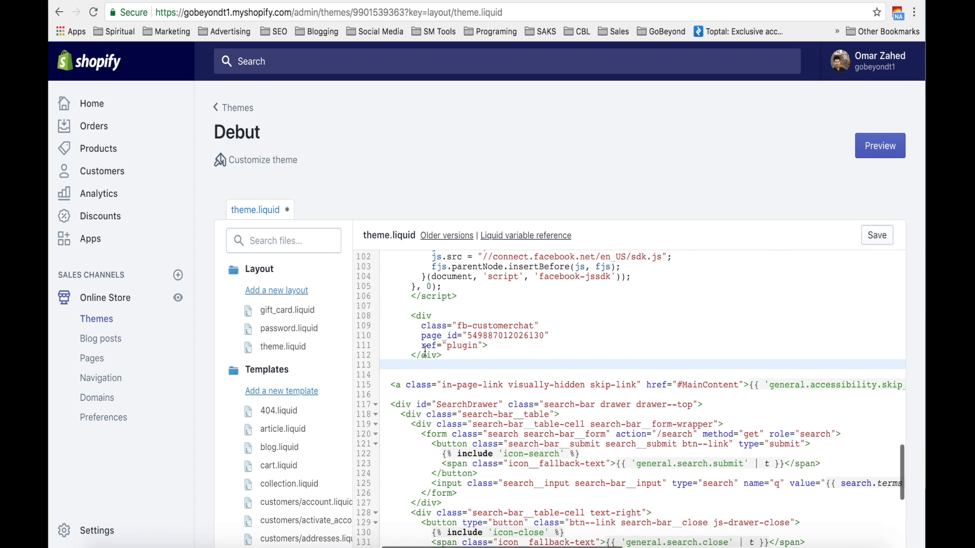
pyautogui.scroll(6, 523, 342)
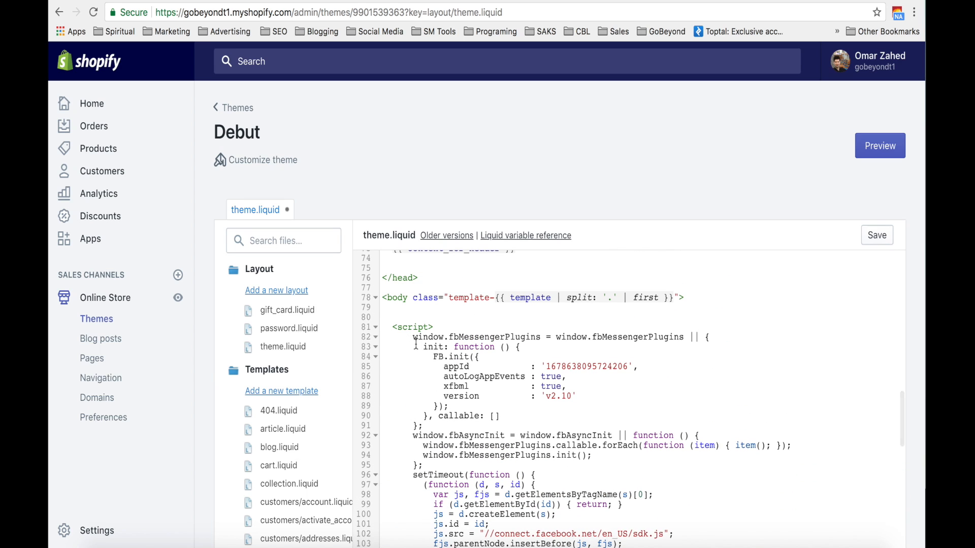
pyautogui.scroll(-1, 416, 343)
pyautogui.click(422, 304)
pyautogui.moveTo(423, 304); pyautogui.dragTo(594, 312)
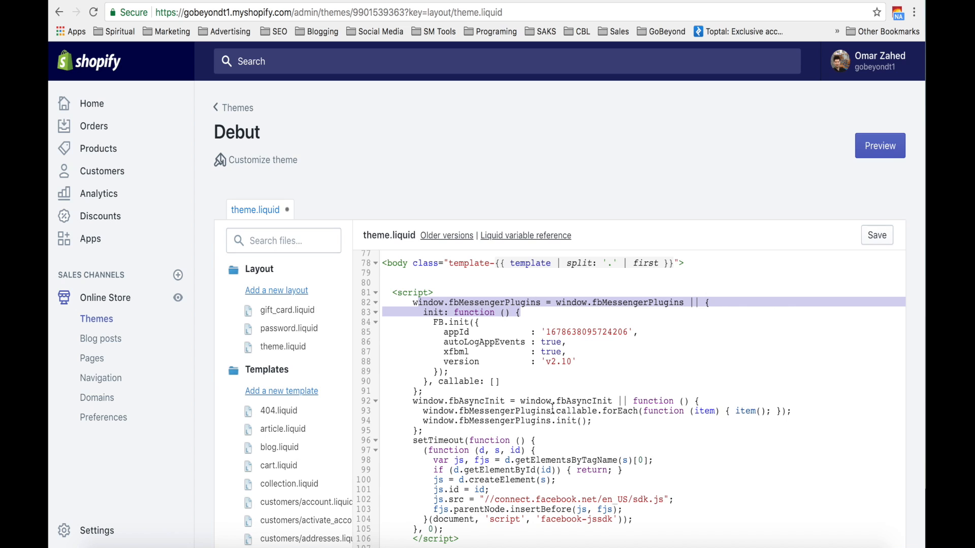
pyautogui.scroll(-2, 553, 408)
pyautogui.click(549, 329)
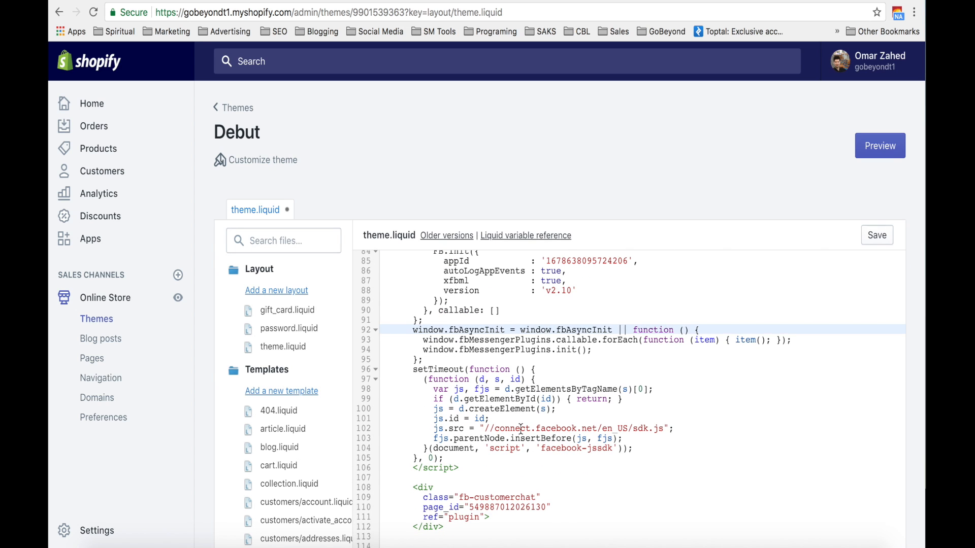
pyautogui.scroll(-2, 520, 430)
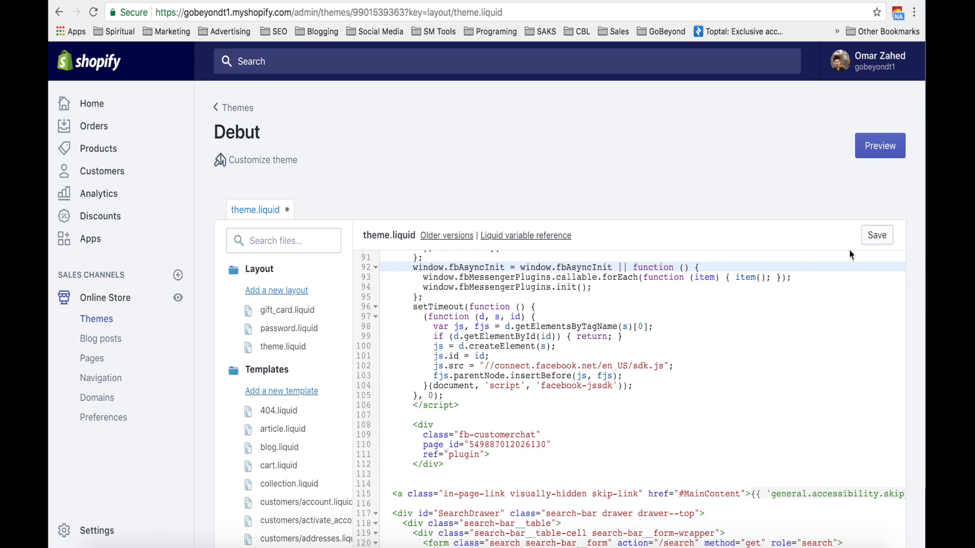
# Preview the Debut theme's storefront and look down its home page for the chat plugin
pyautogui.click(893, 153)
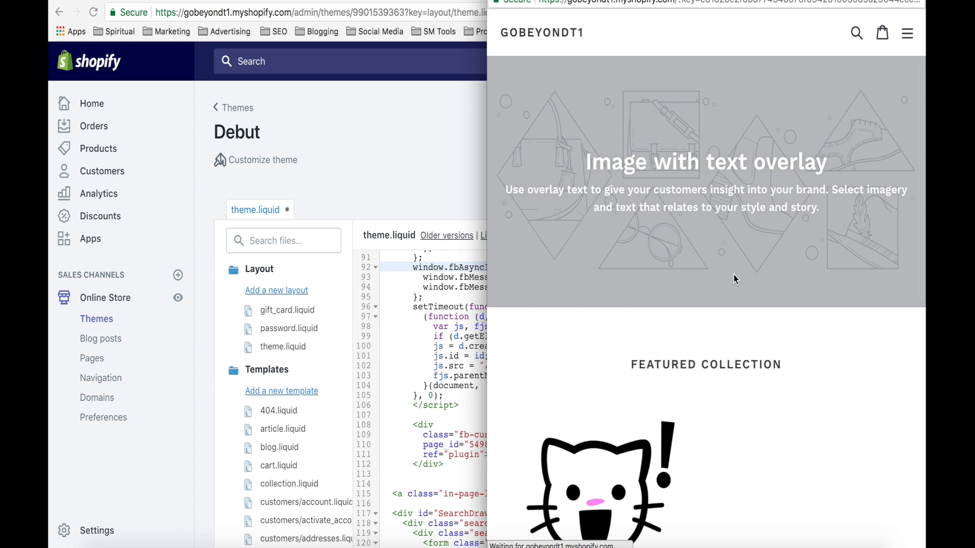
pyautogui.scroll(-5, 734, 277)
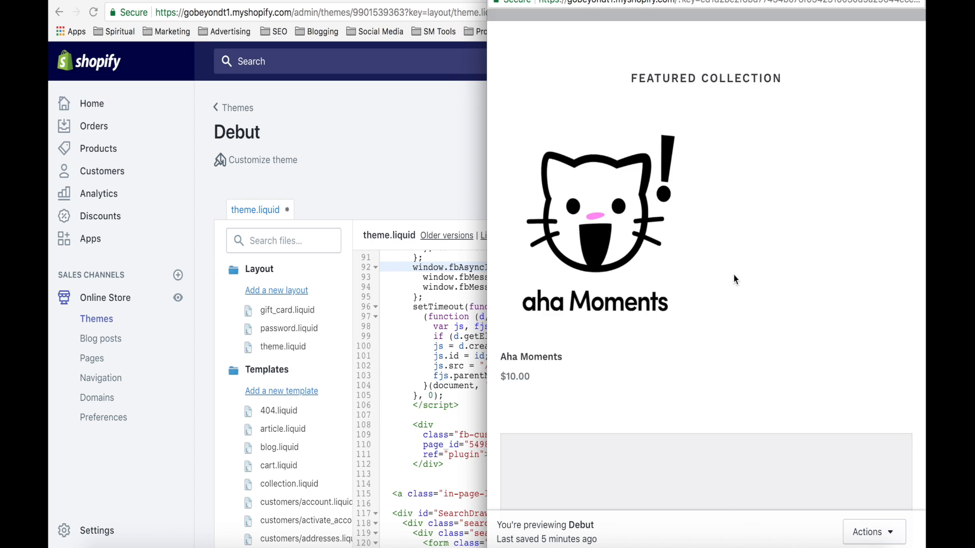
pyautogui.scroll(-10, 735, 280)
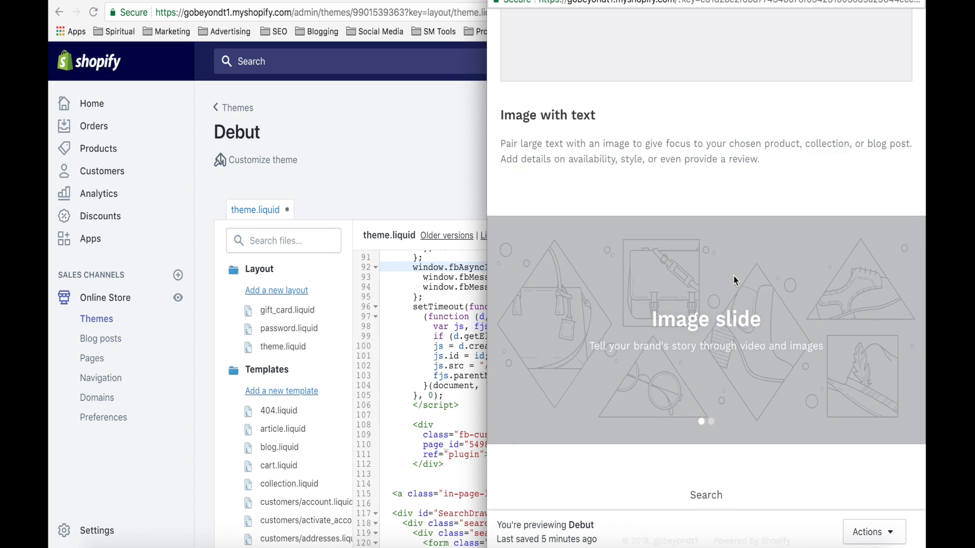
# Close the storefront preview and save the edited theme.liquid file
pyautogui.scroll(15, 733, 276)
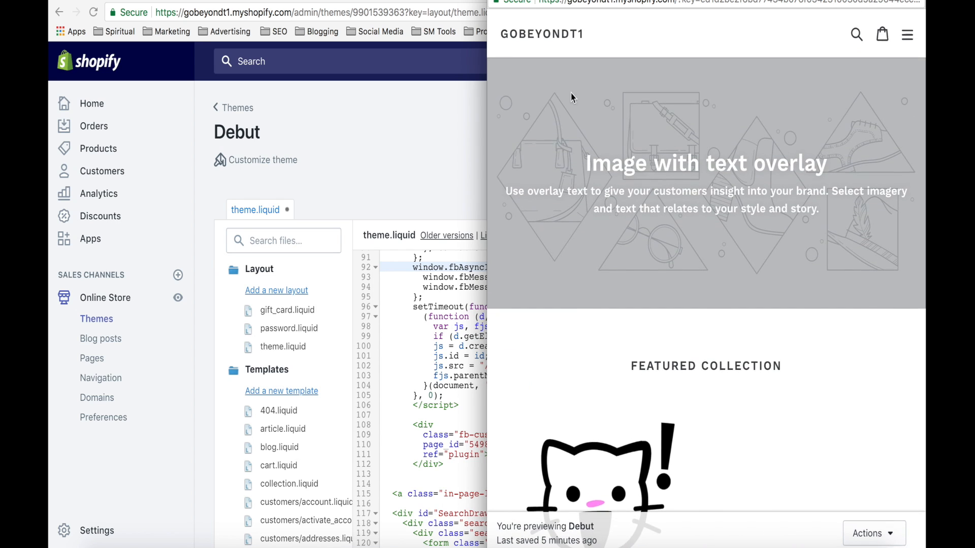
pyautogui.click(494, 0)
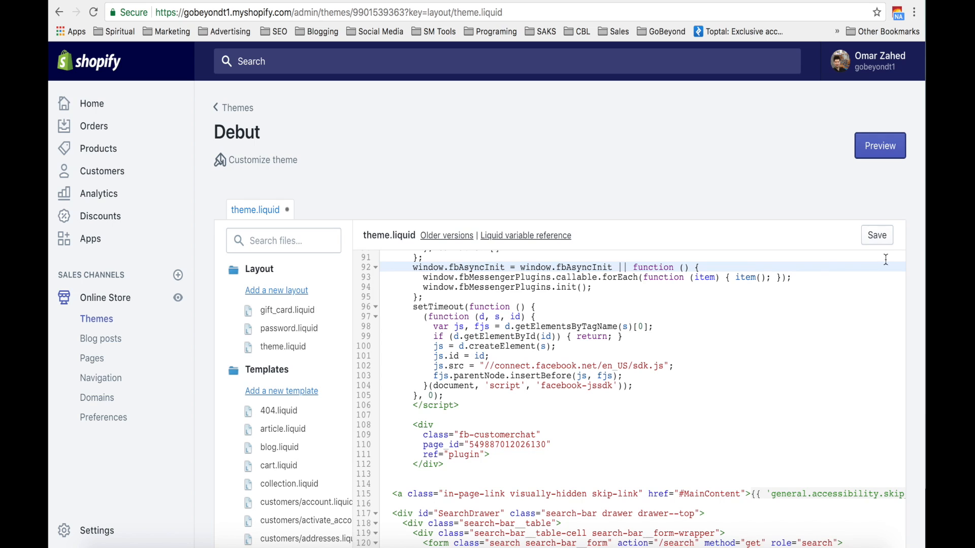
pyautogui.click(884, 241)
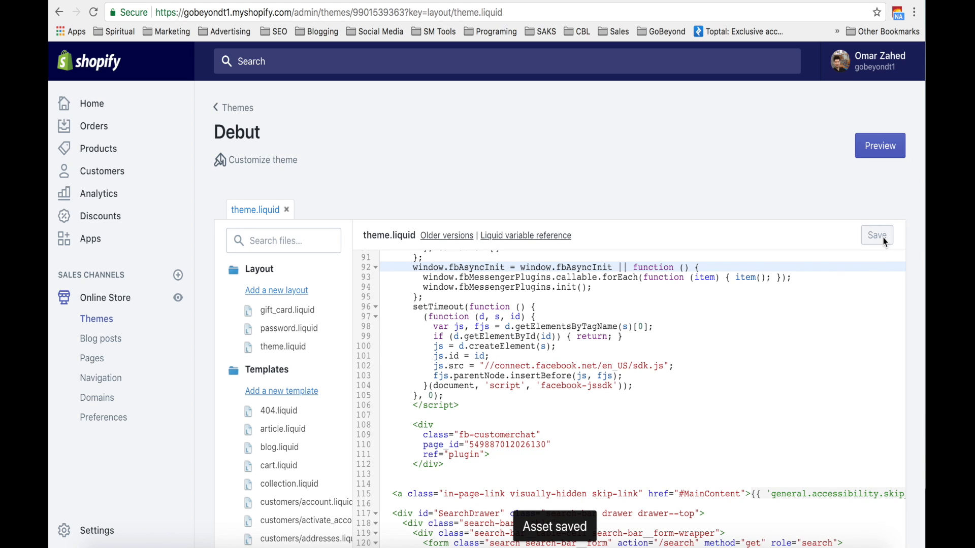
# Preview the Debut storefront again, check the Messenger chat plugin while looking down the home page, and close the preview
pyautogui.click(882, 155)
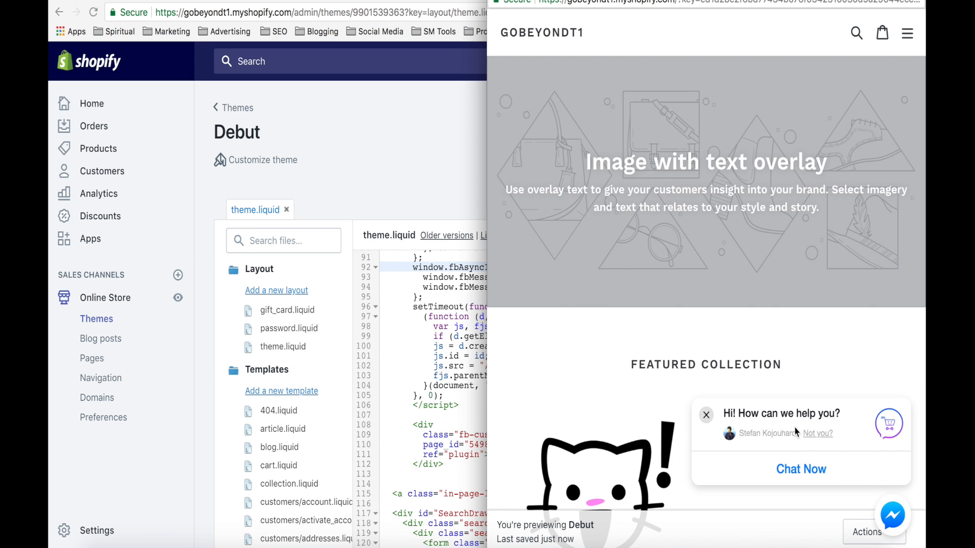
pyautogui.scroll(-15, 822, 450)
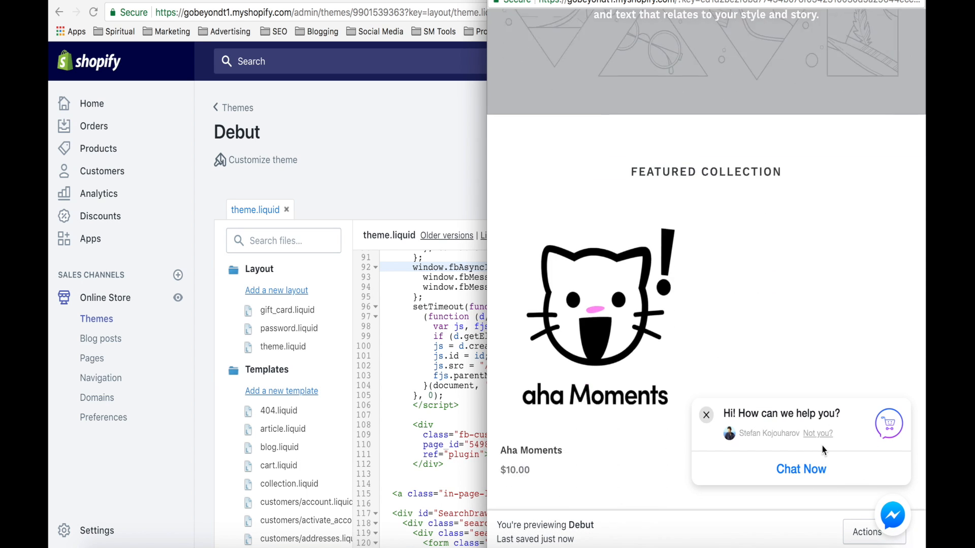
pyautogui.scroll(15, 823, 450)
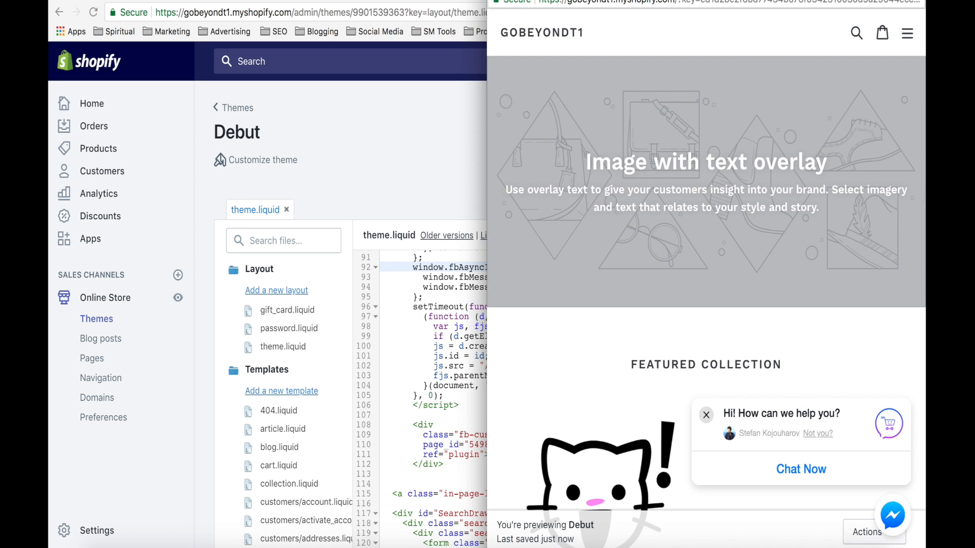
pyautogui.click(496, 1)
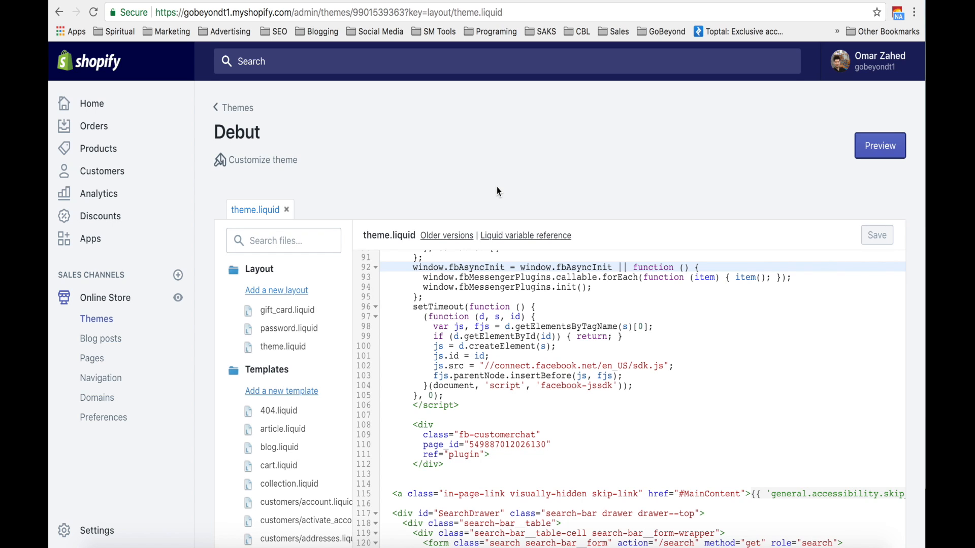
# Switch to Chatfuel's Growth tools and on to the GoBeyond Facebook page, and open the page's Messenger Platform settings
pyautogui.click(248, 1)
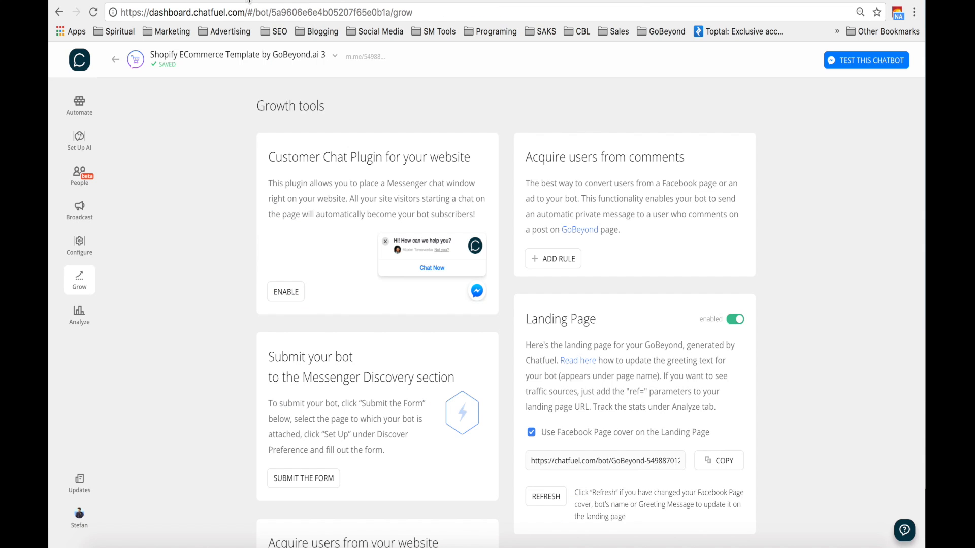
pyautogui.click(282, 291)
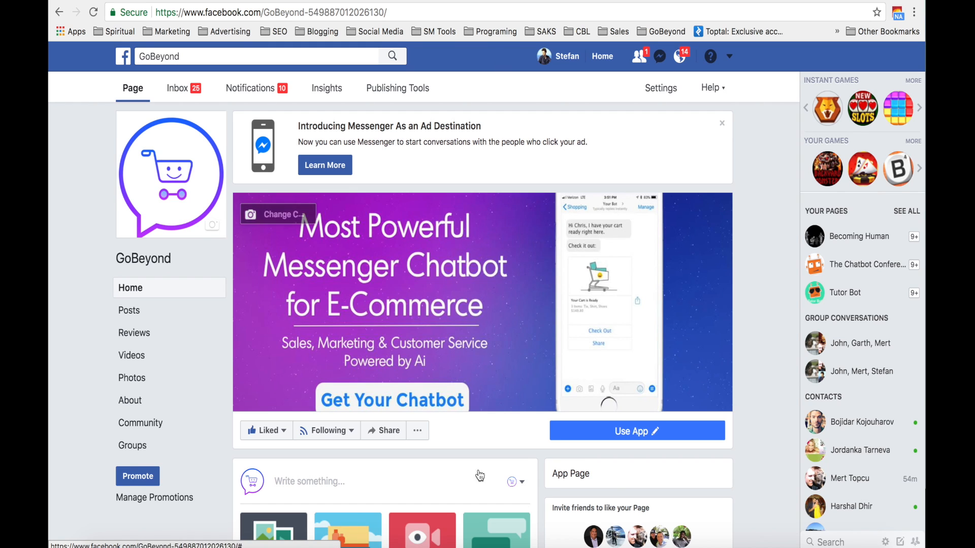
pyautogui.click(662, 89)
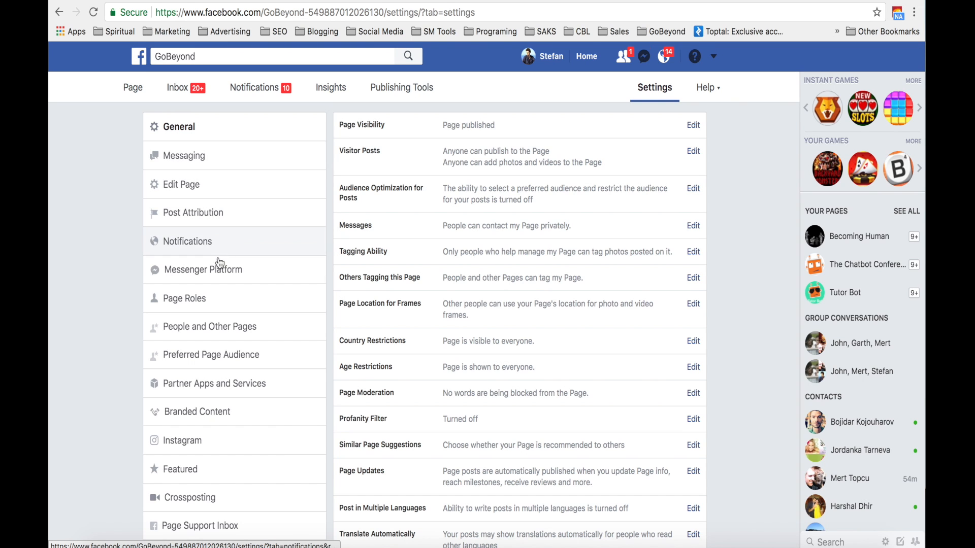
pyautogui.click(216, 280)
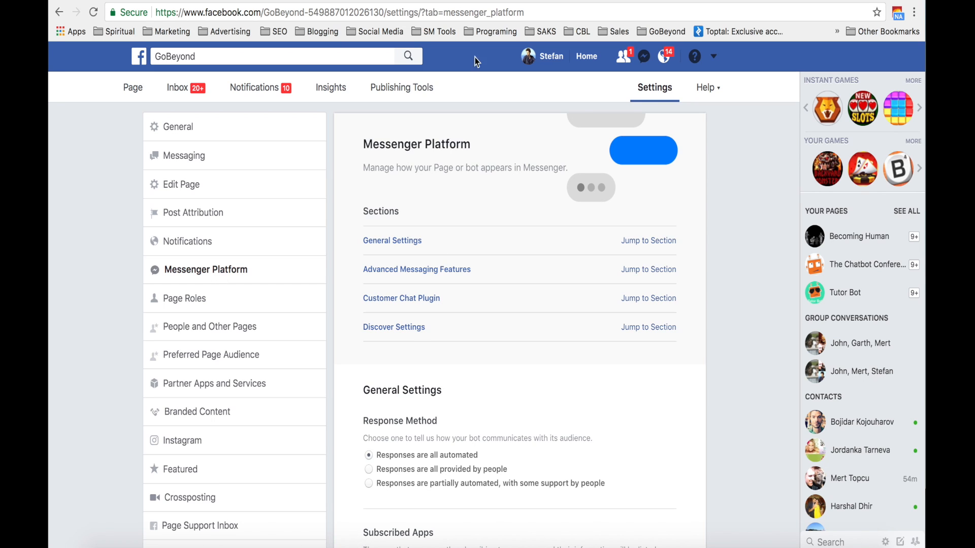
# Start the Customer Chat Plugin setup from the Messenger Platform settings and advance to its language and greeting options
pyautogui.scroll(-7, 530, 366)
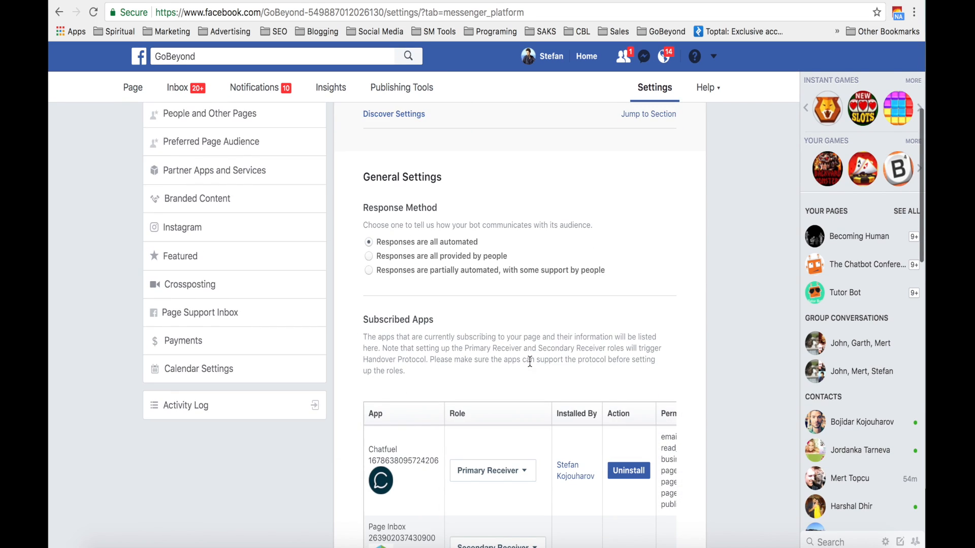
pyautogui.scroll(-3, 530, 361)
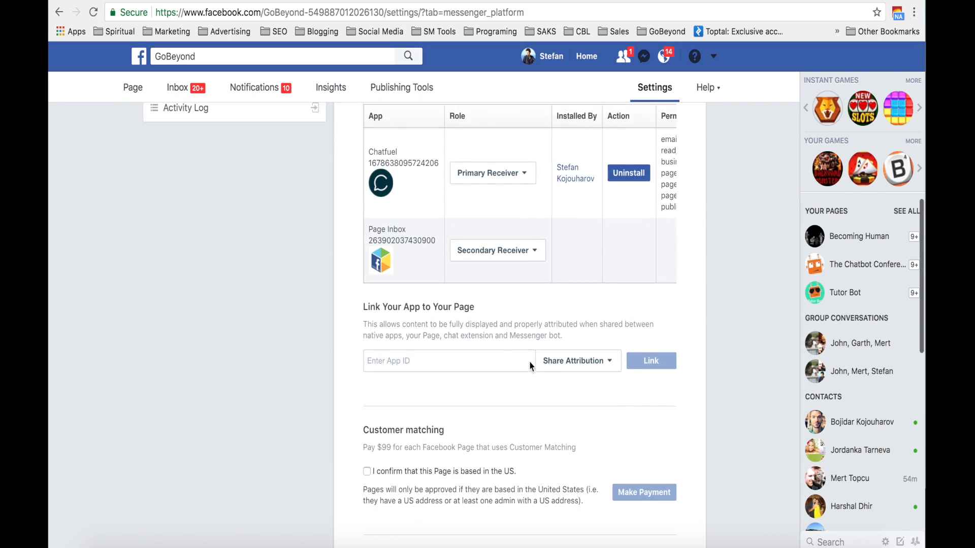
pyautogui.scroll(-5, 501, 428)
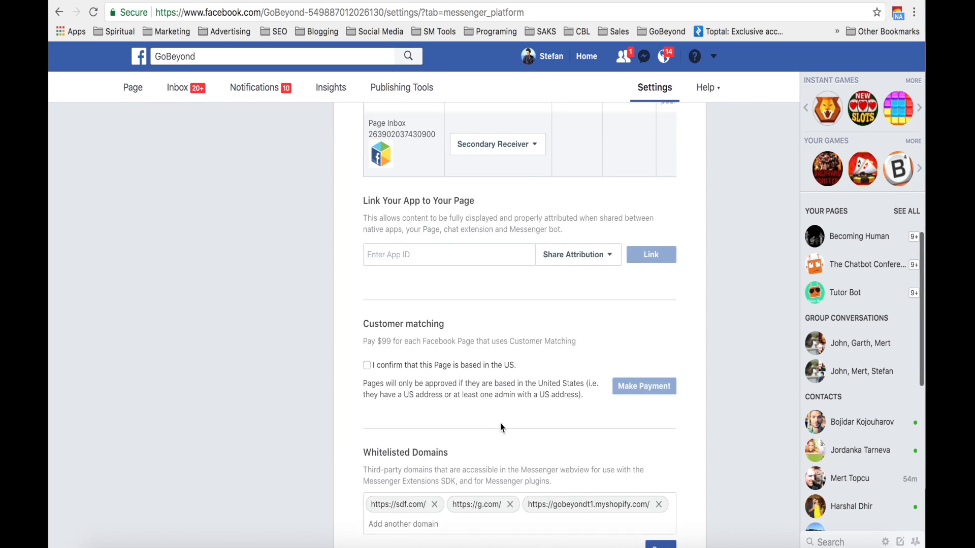
pyautogui.scroll(-2, 501, 428)
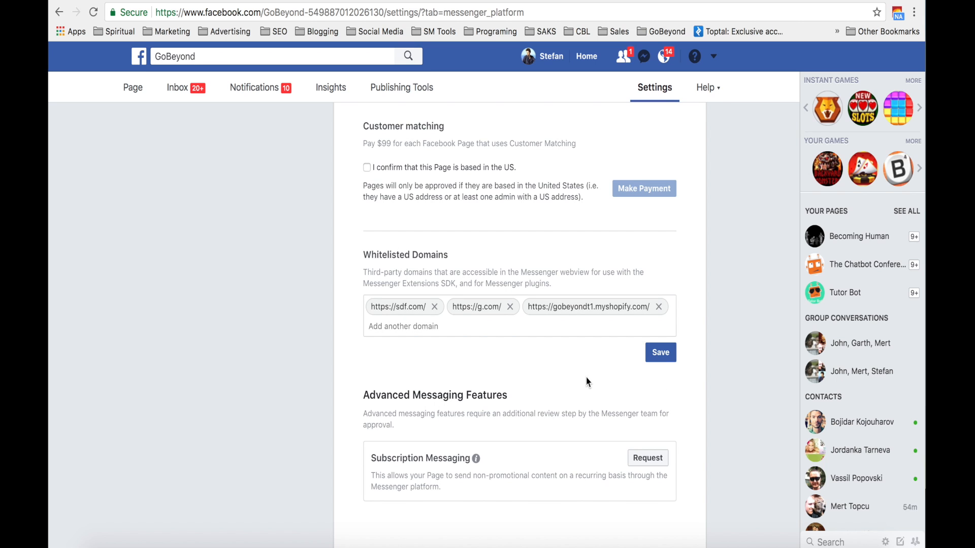
pyautogui.scroll(-5, 586, 382)
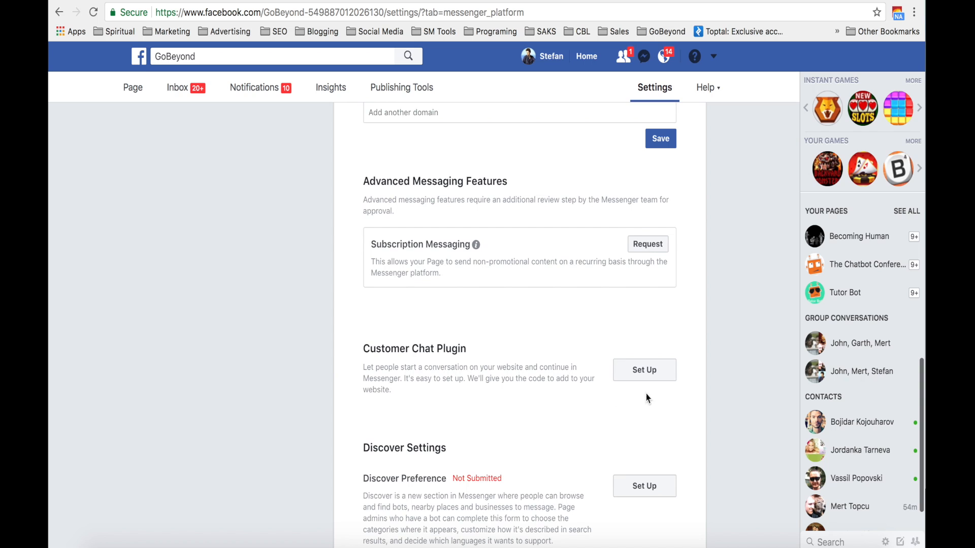
pyautogui.click(645, 377)
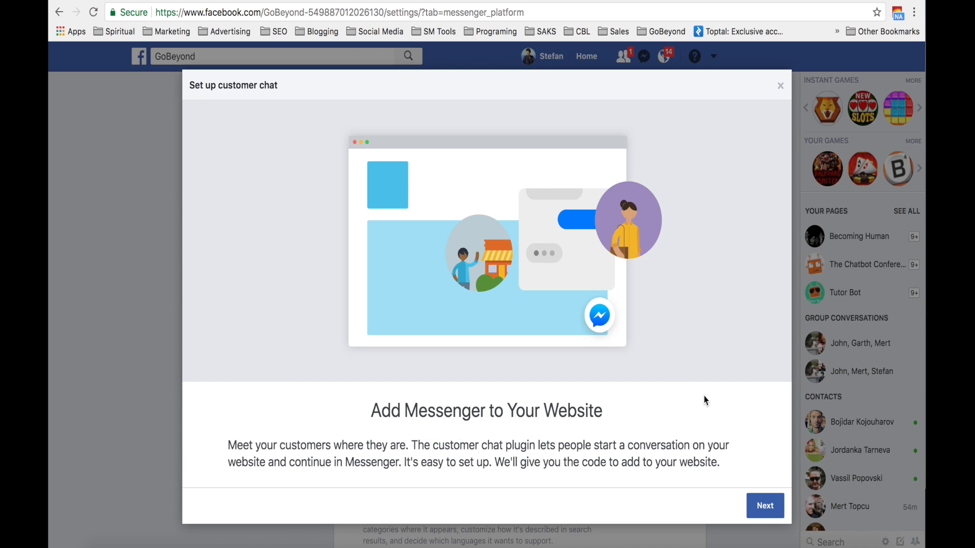
pyautogui.click(765, 506)
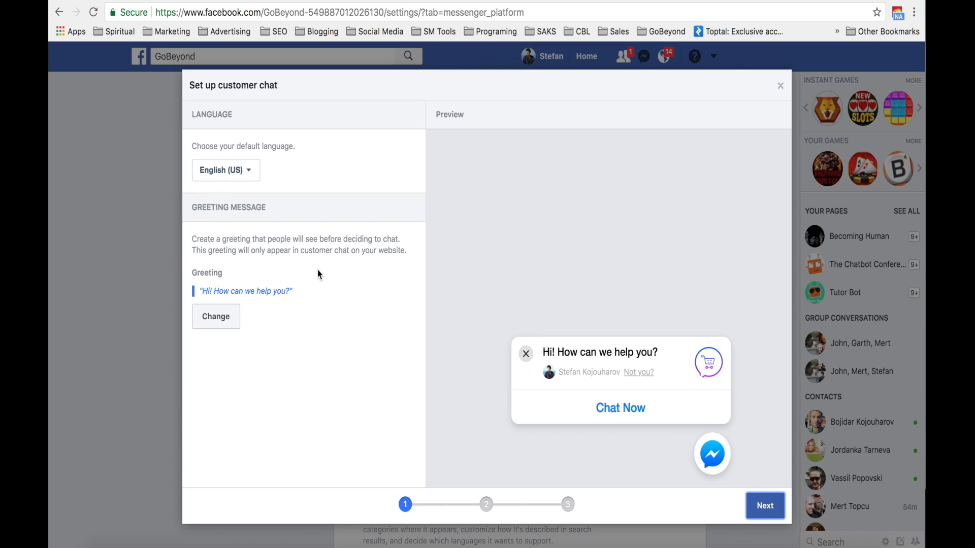
# Change the customer chat greeting to "Hi, here is 10% OFF" and save it
pyautogui.click(217, 316)
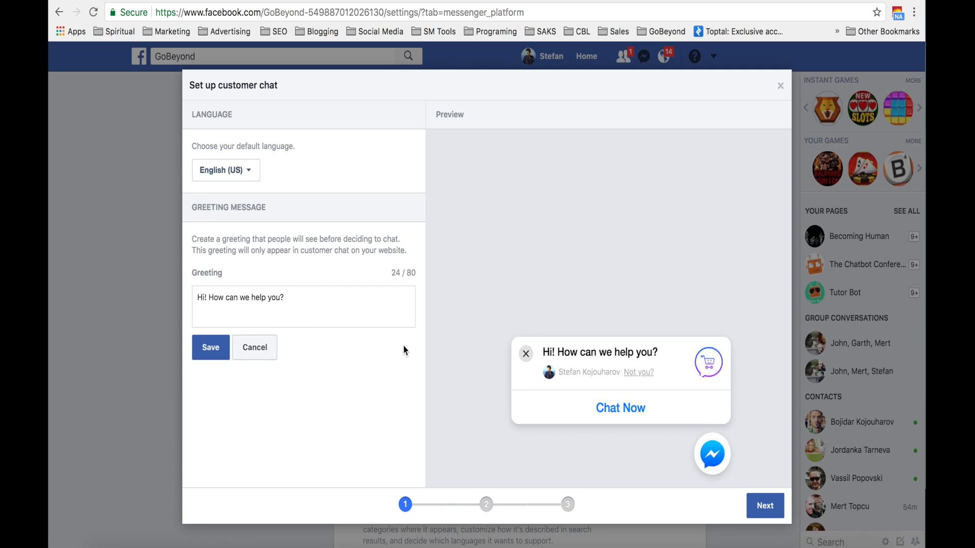
pyautogui.tripleClick(246, 298)
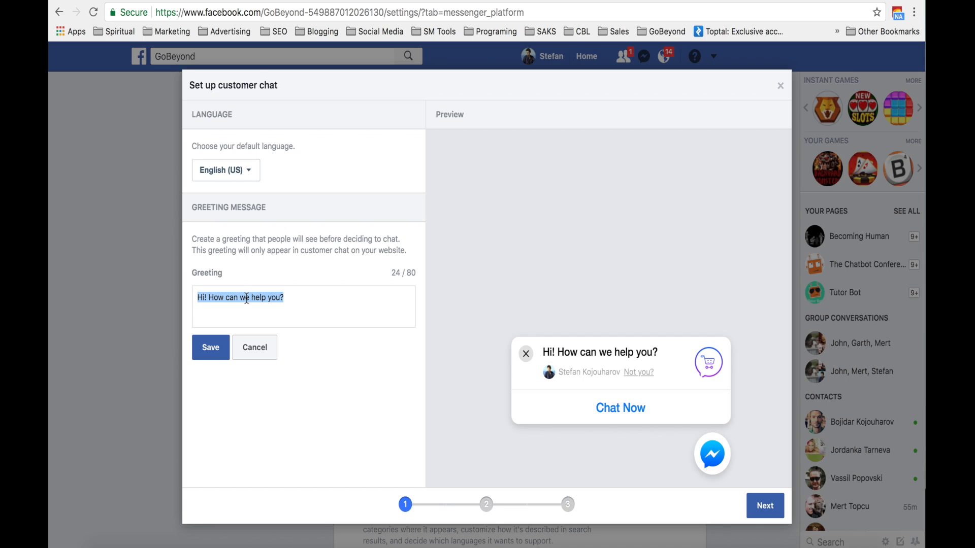
pyautogui.write('Hi, here i')
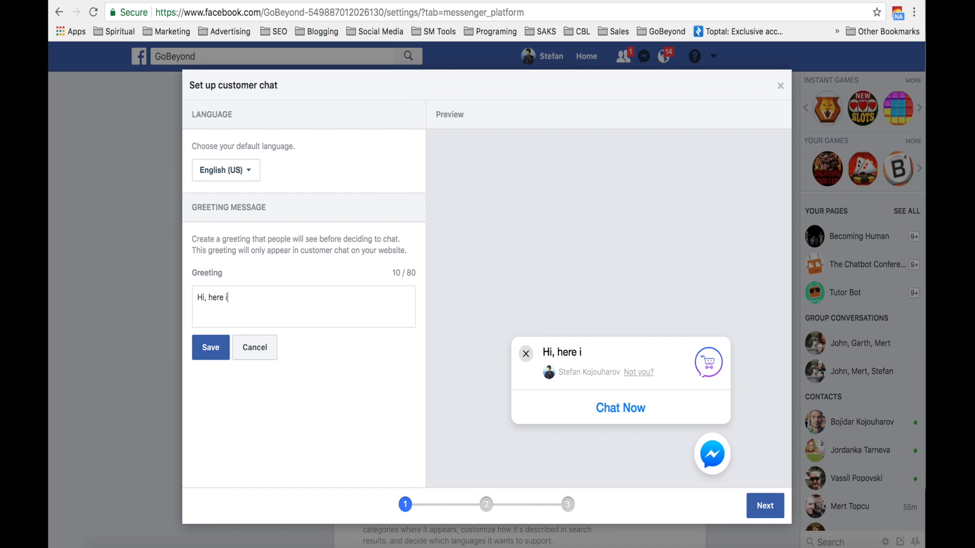
pyautogui.write('s 10% OFF')
pyautogui.click(211, 347)
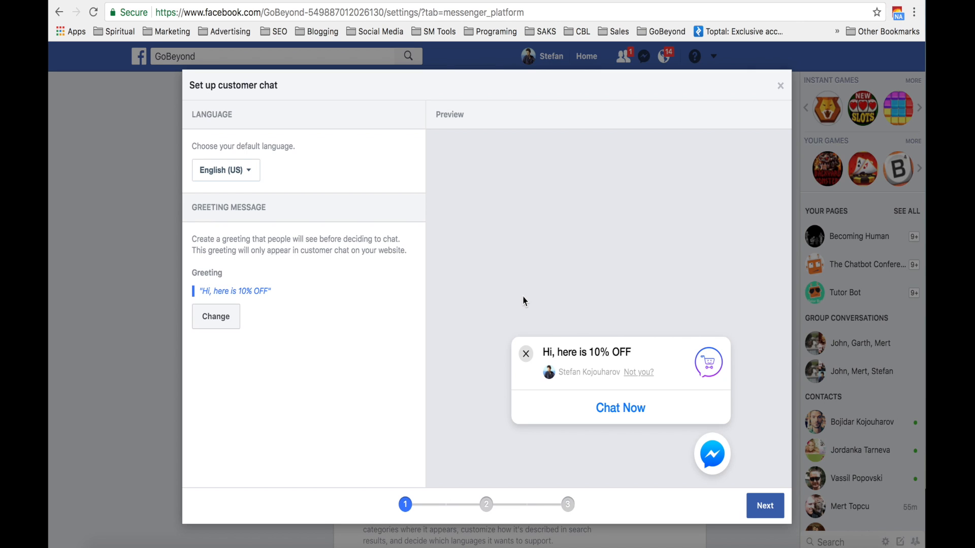
# Switch to the GoBeyond.ai website and look through its home page, including the chatbot features and the Gold, Platinum and Diamond plans
pyautogui.click(248, 0)
pyautogui.click(325, 0)
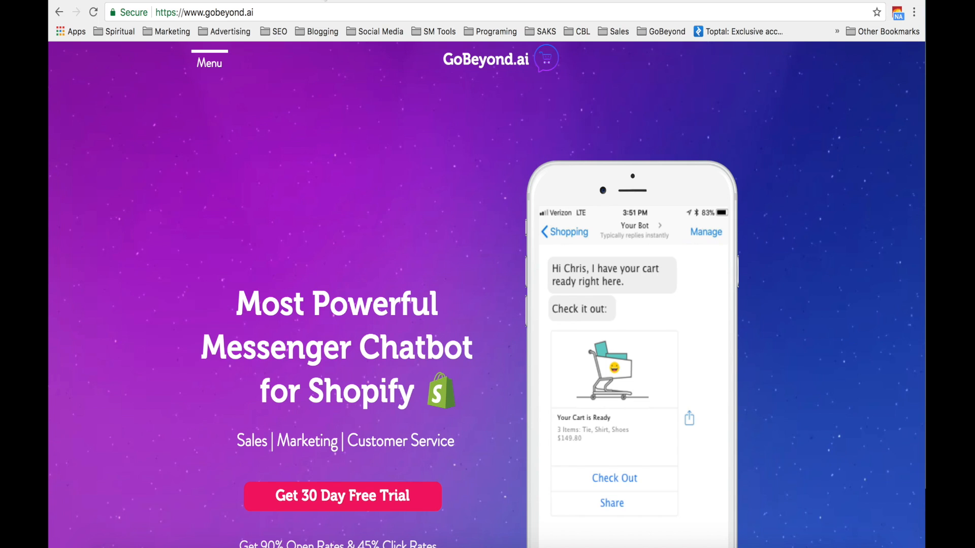
pyautogui.scroll(-3, 590, 169)
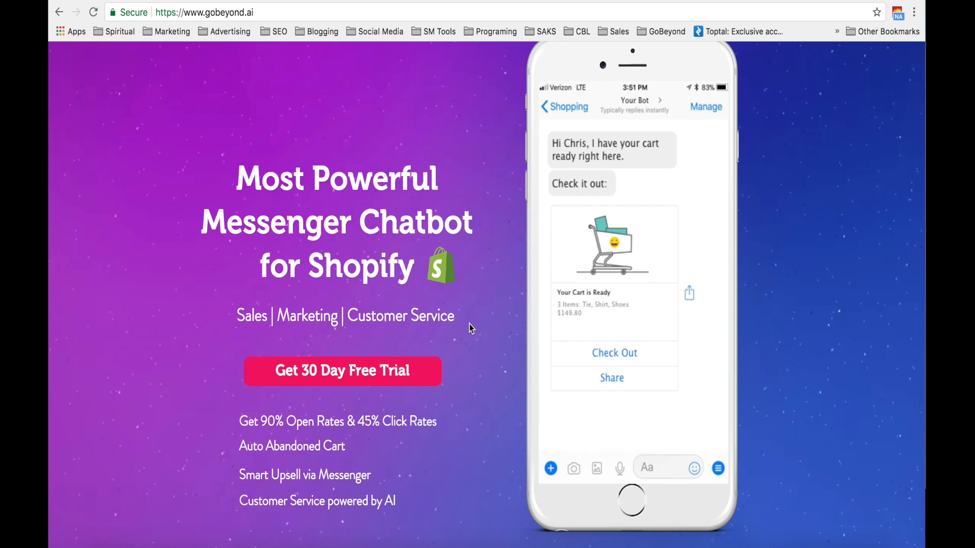
pyautogui.scroll(-5, 464, 329)
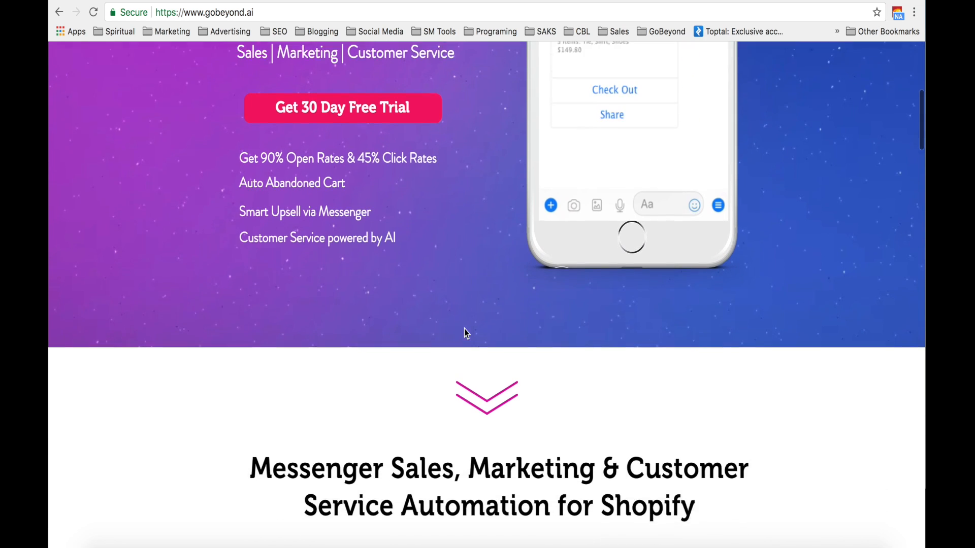
pyautogui.scroll(-20, 464, 329)
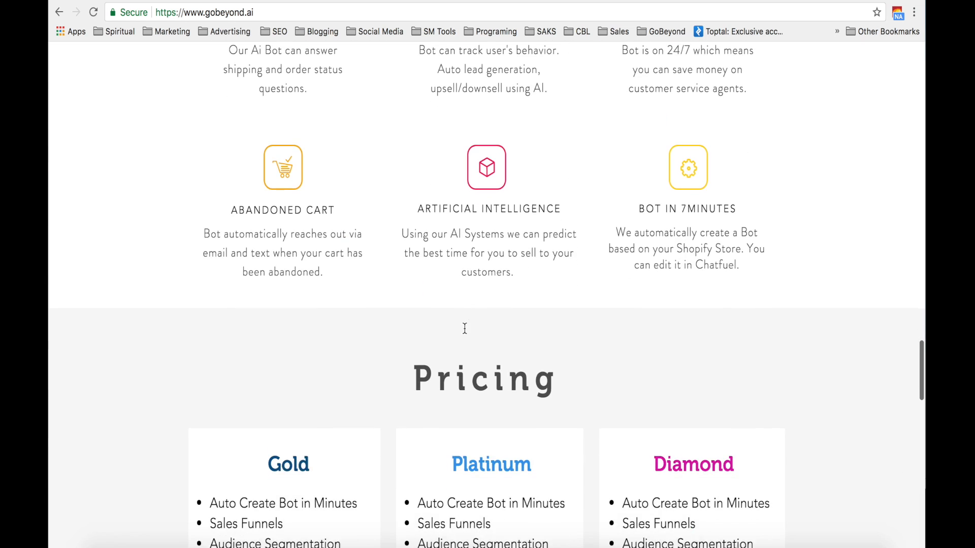
pyautogui.scroll(2, 464, 328)
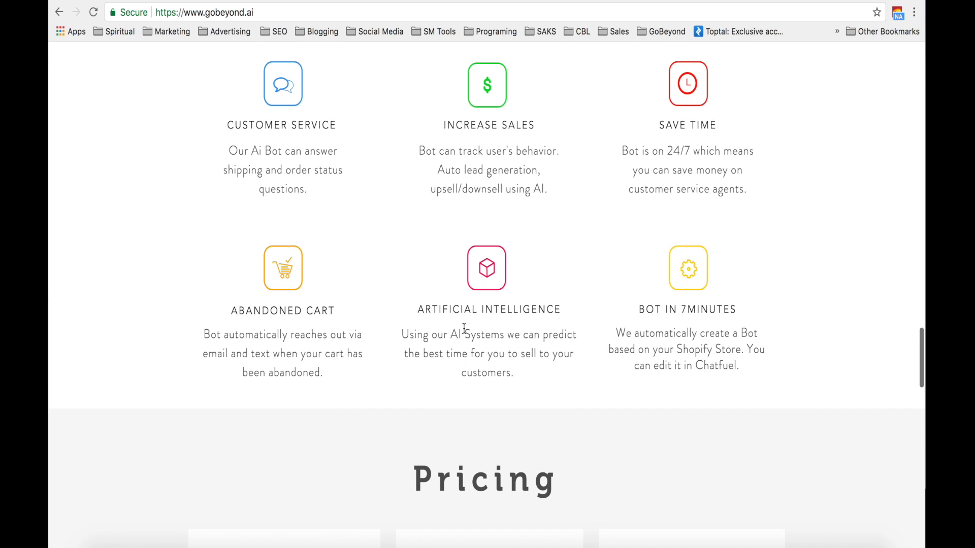
pyautogui.scroll(-7, 464, 327)
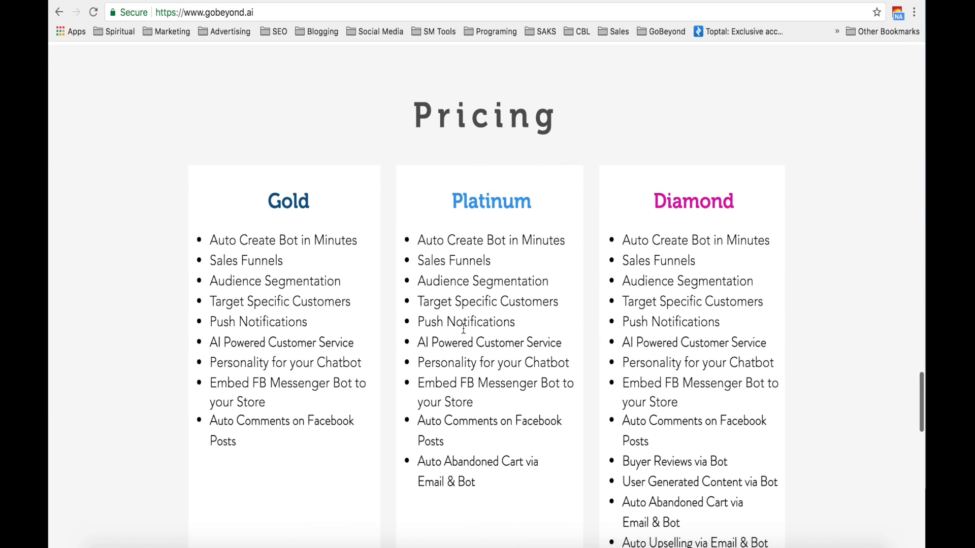
pyautogui.scroll(-1, 463, 329)
pyautogui.scroll(-1, 463, 329)
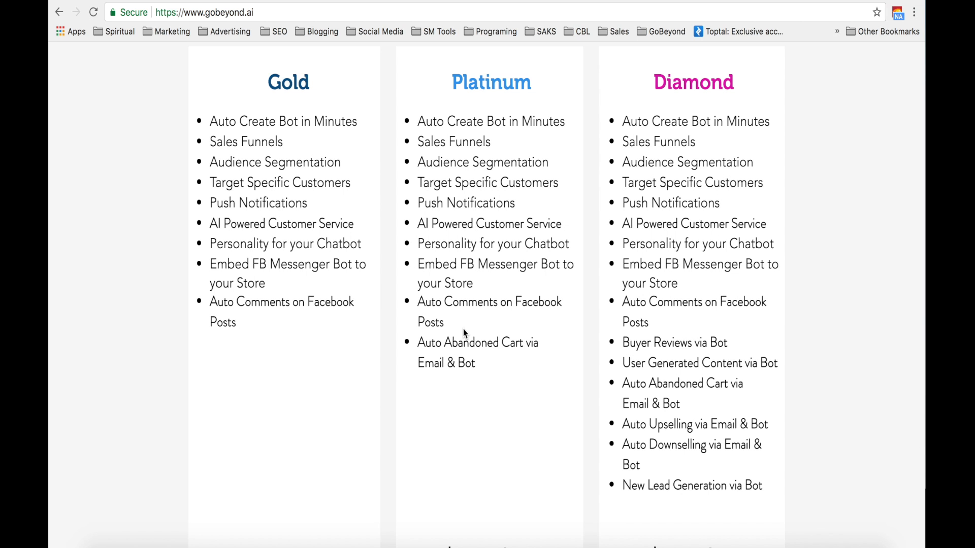
pyautogui.scroll(1, 464, 333)
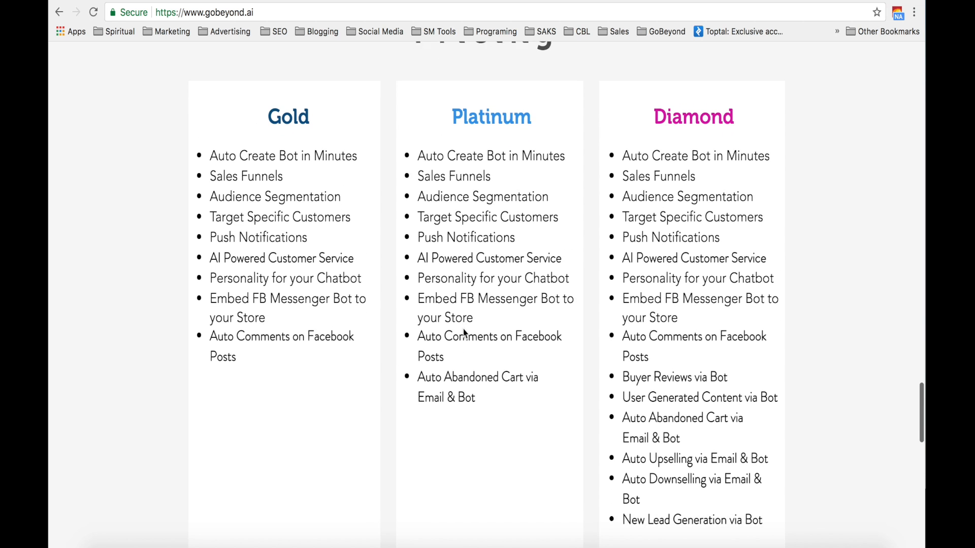
pyautogui.scroll(20, 464, 329)
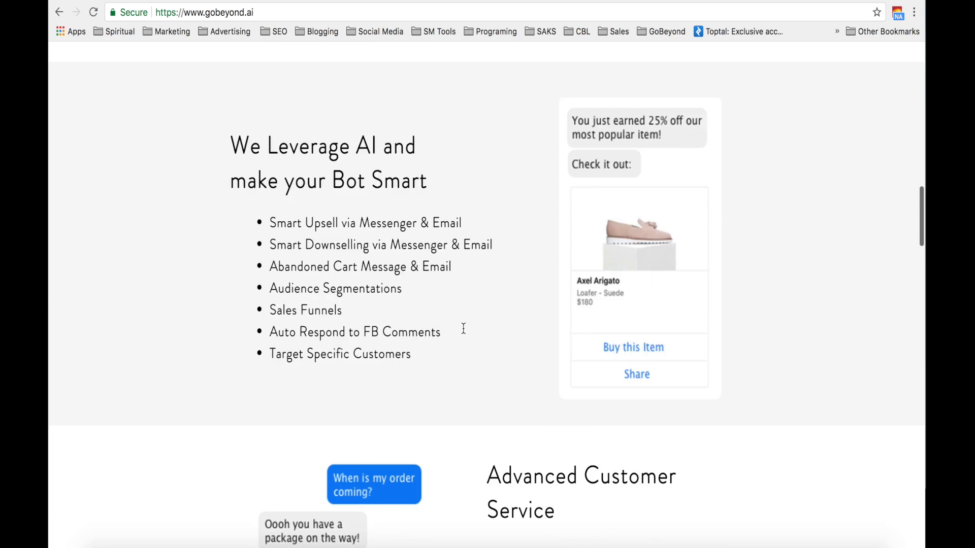
pyautogui.scroll(10, 463, 330)
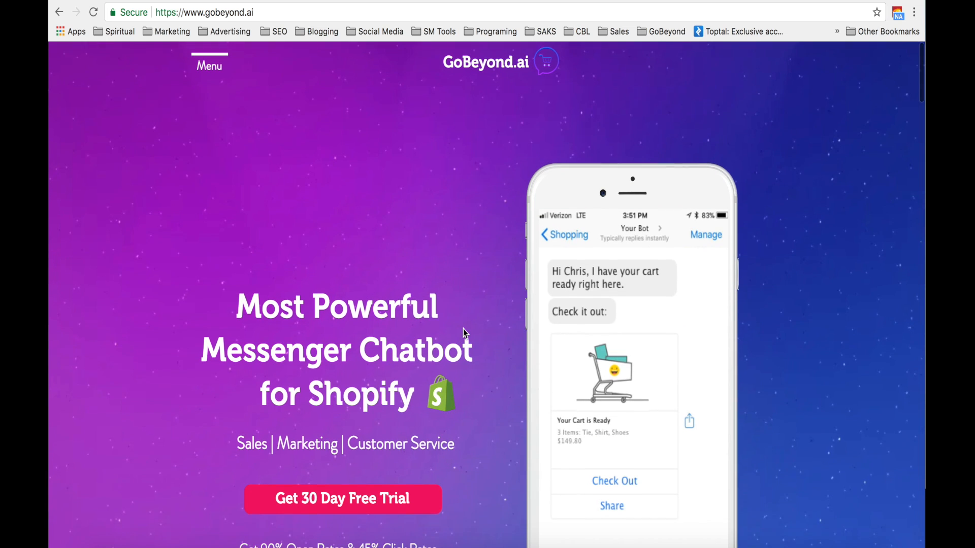